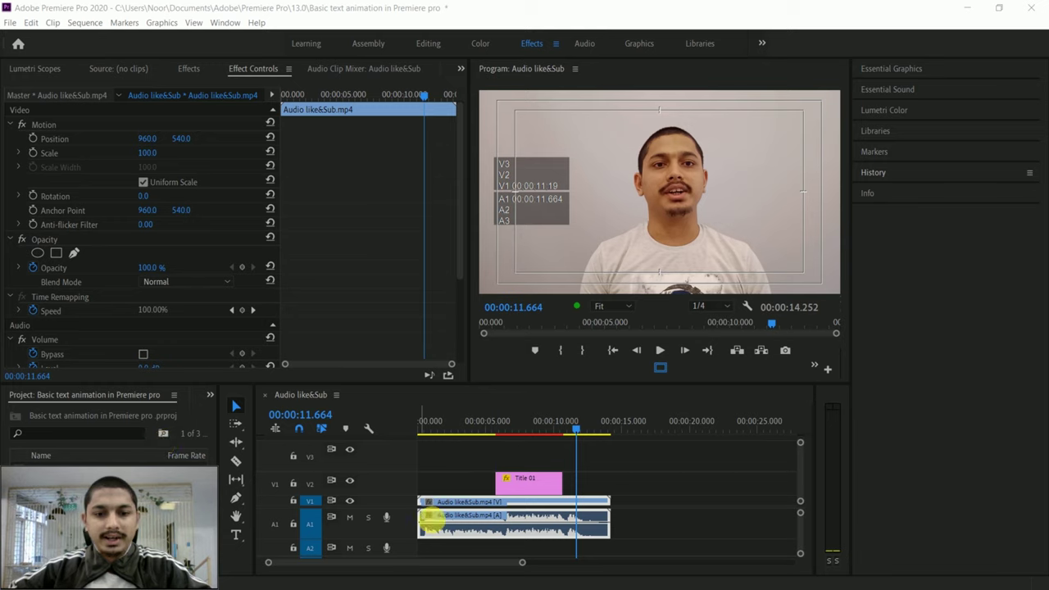
Lower the A1 speech clip's volume rubber band to −4.7 dB, enlarging the track temporarily
left_click_drag(410, 511, 414, 482)
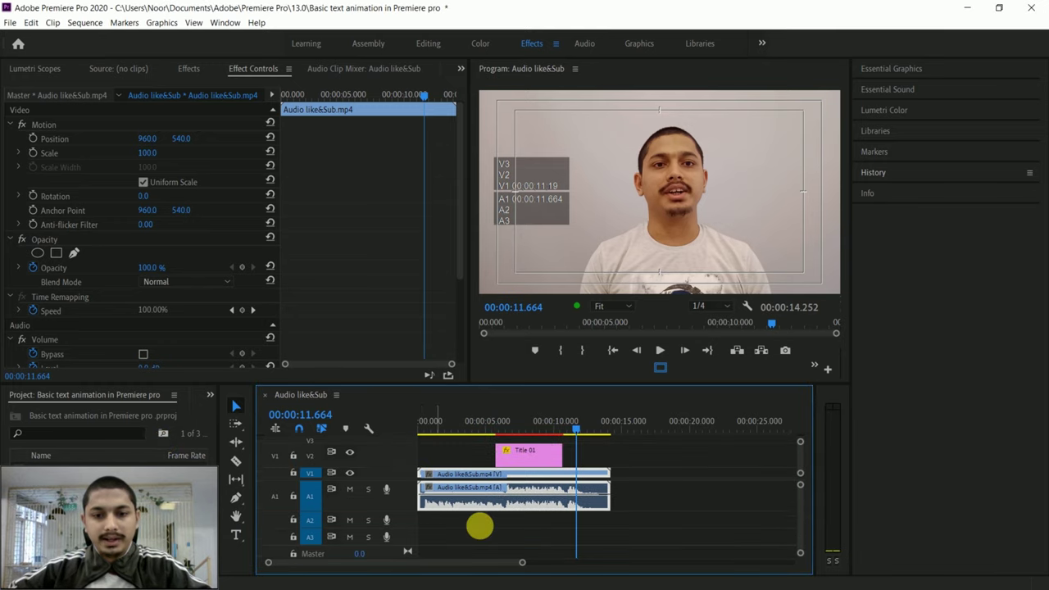
left_click_drag(490, 494, 490, 512)
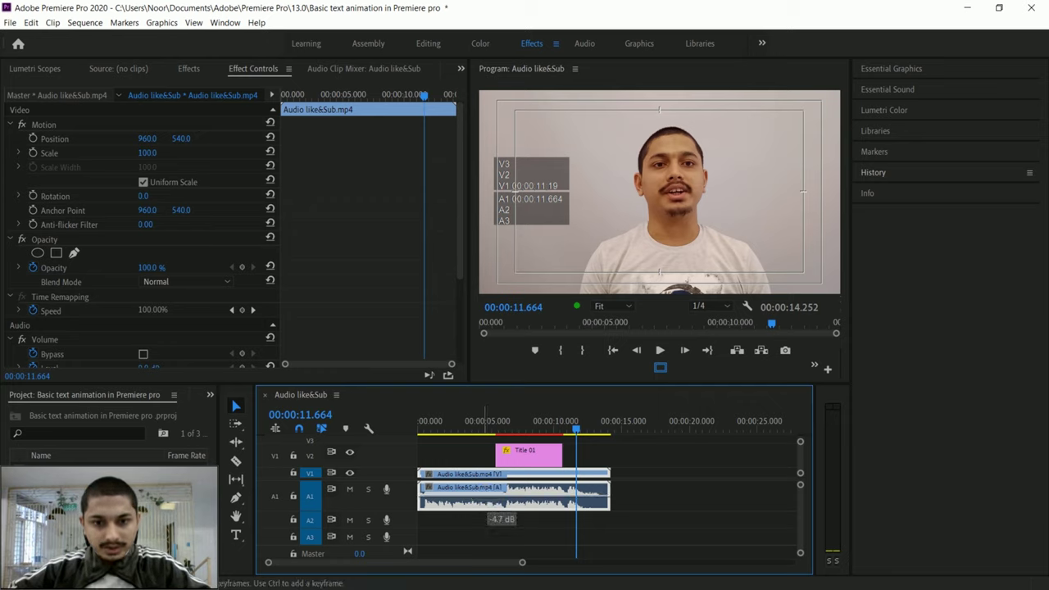
left_click(393, 497)
left_click(469, 497)
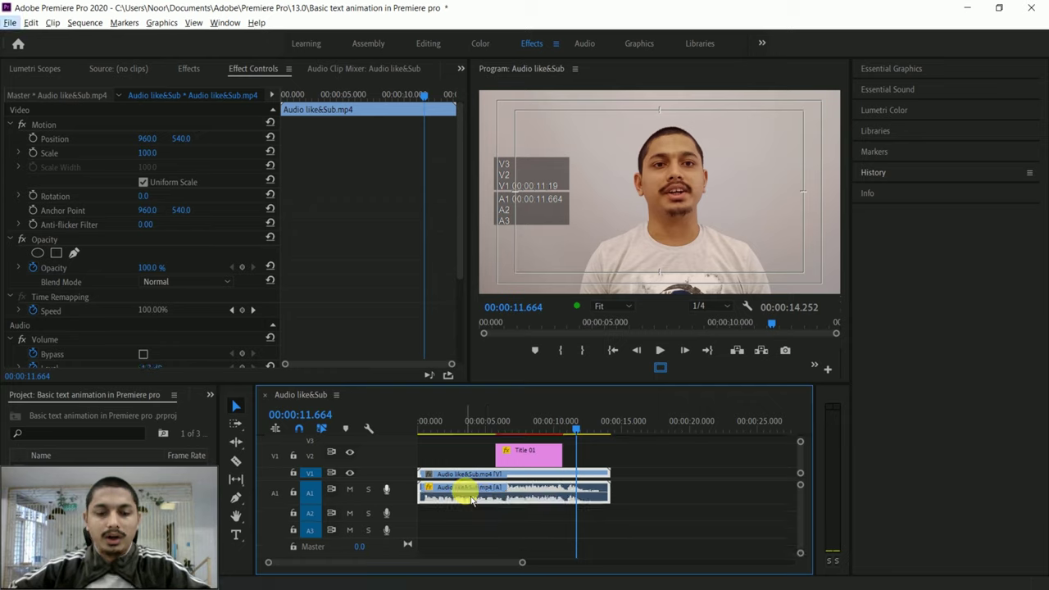
left_click_drag(476, 496, 466, 528)
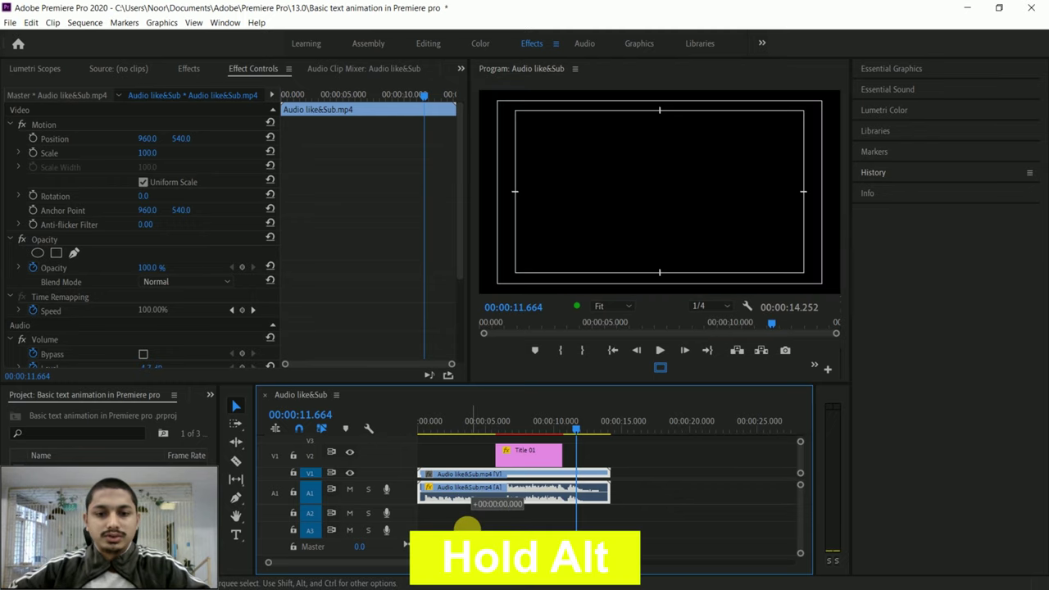
Place the speech-clip copy on track A3 and play the sequence back from about 2 seconds
left_click(448, 428)
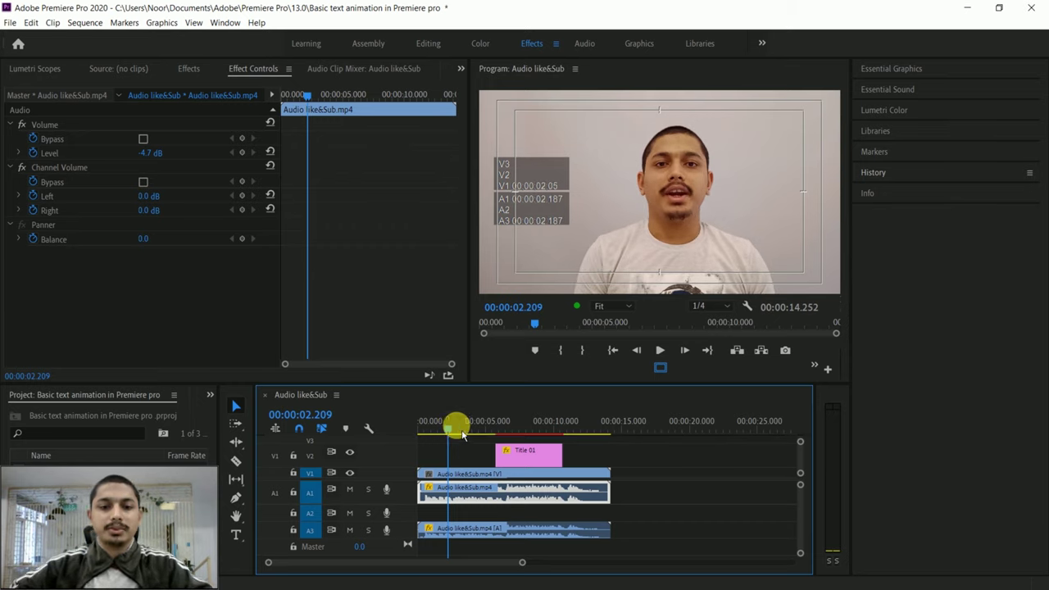
left_click_drag(456, 438, 453, 437)
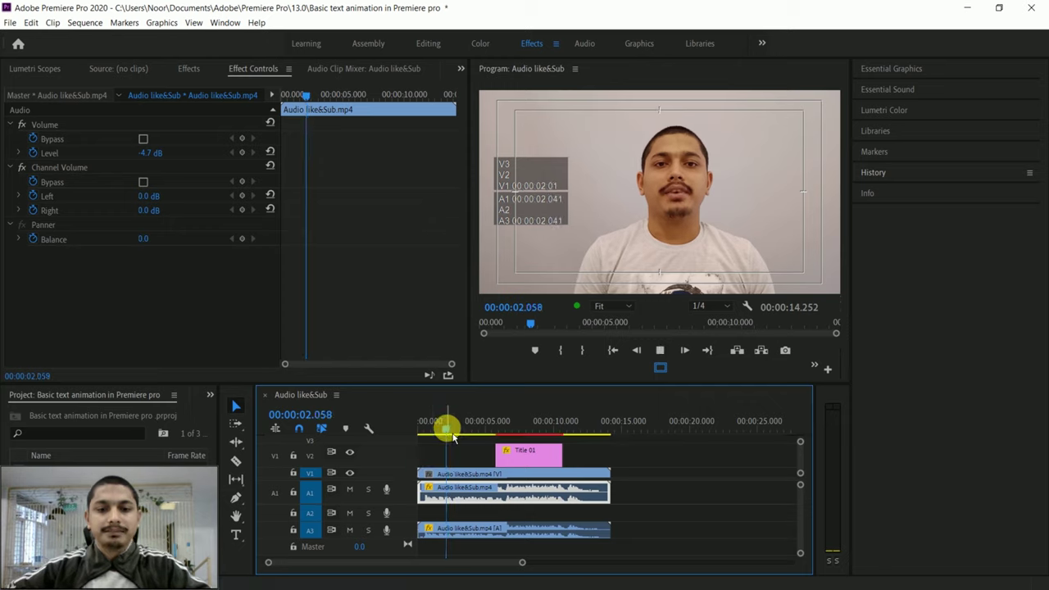
key("space")
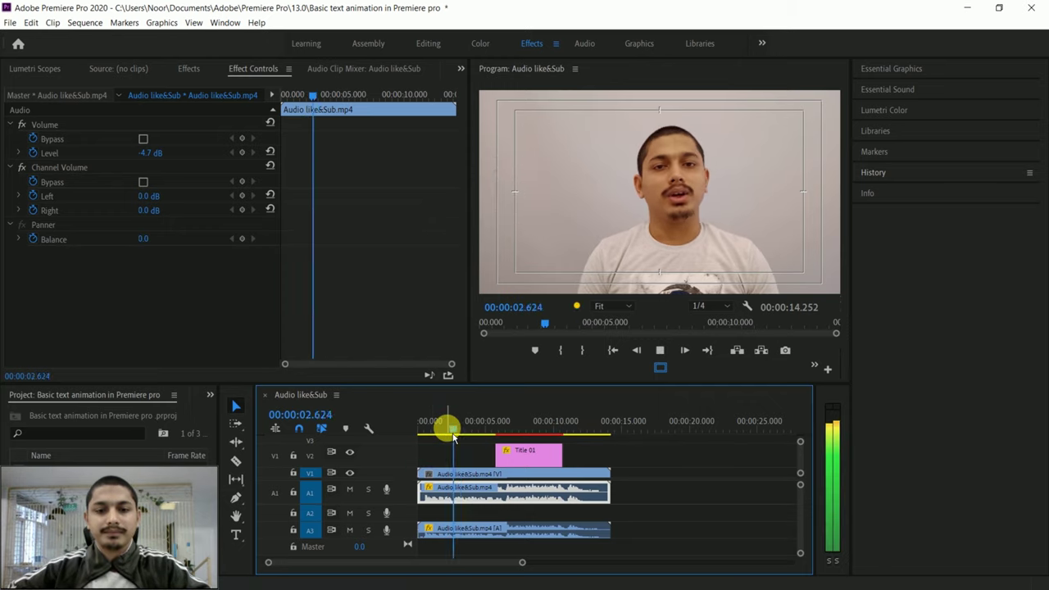
left_click_drag(453, 437, 602, 442)
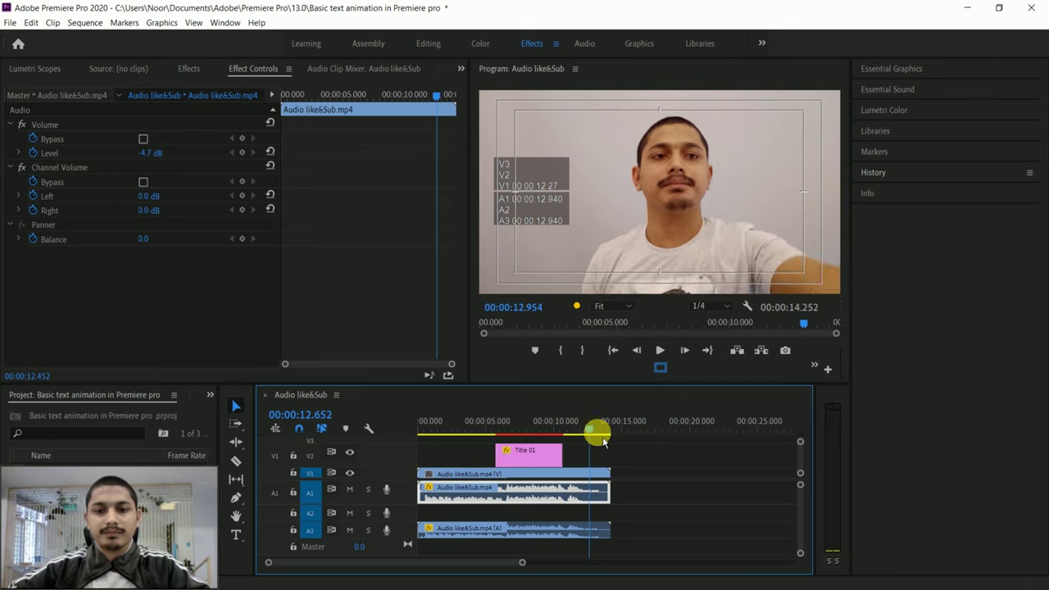
mouse_move(603, 443)
left_mouse_down()
mouse_move(616, 440)
mouse_move(446, 443)
left_mouse_up()
key("space")
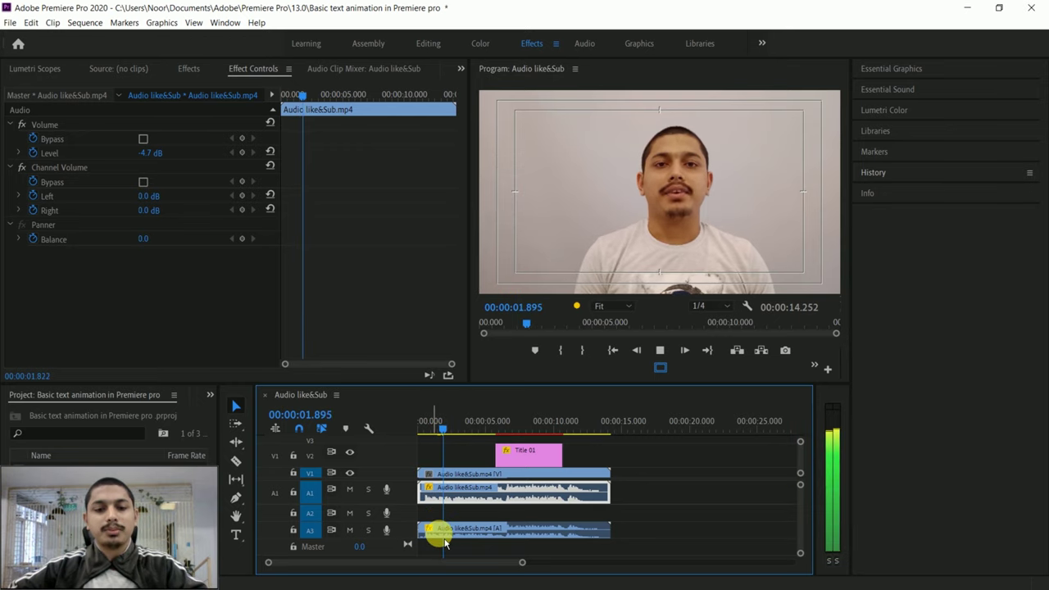
Mute track A3 and select the original A1 clip to show its audio effect settings
left_click(474, 530)
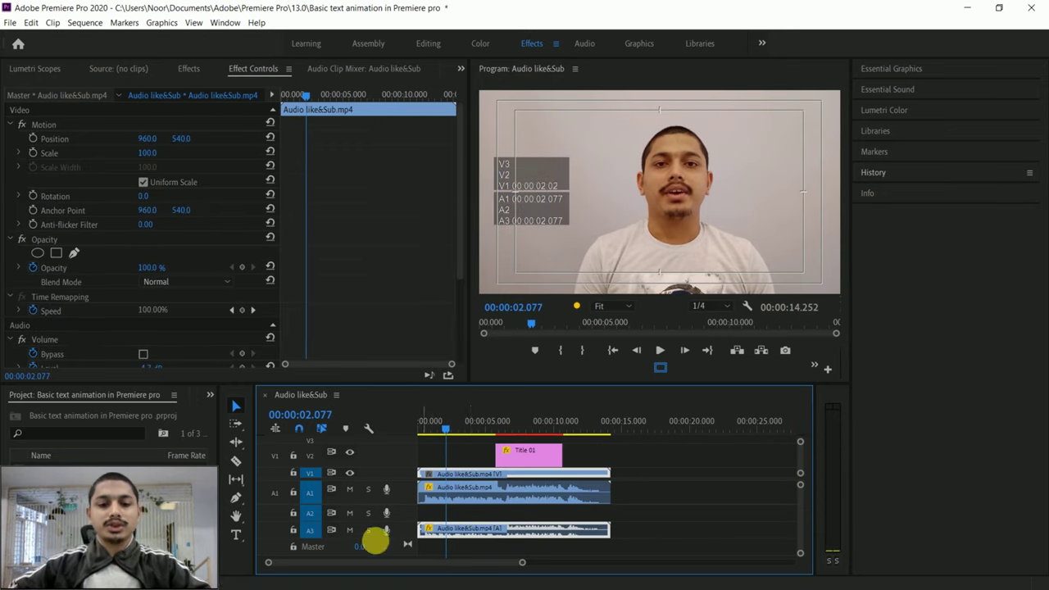
left_click(349, 530)
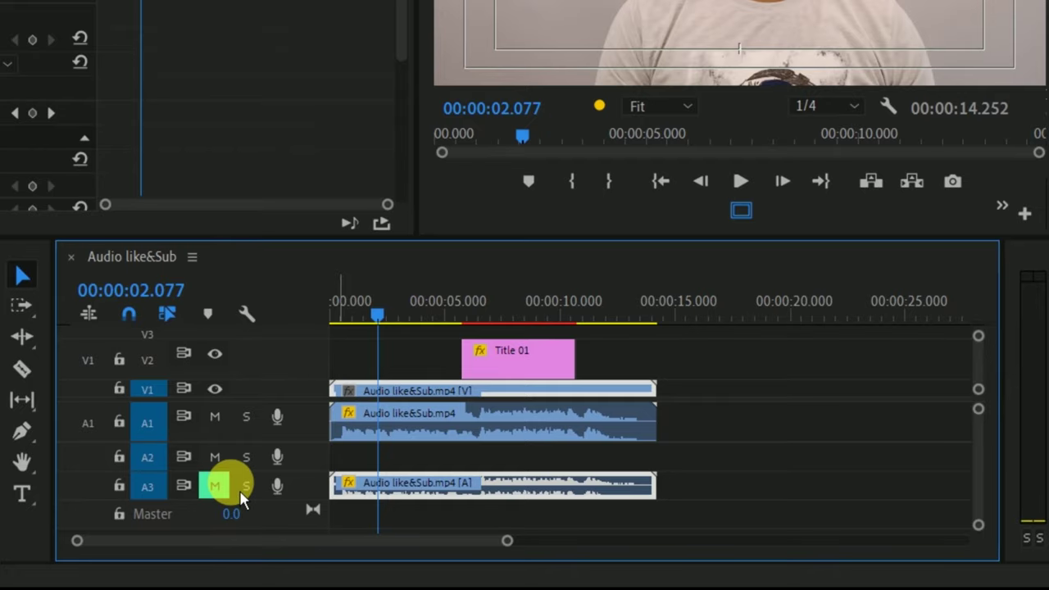
left_click(446, 435)
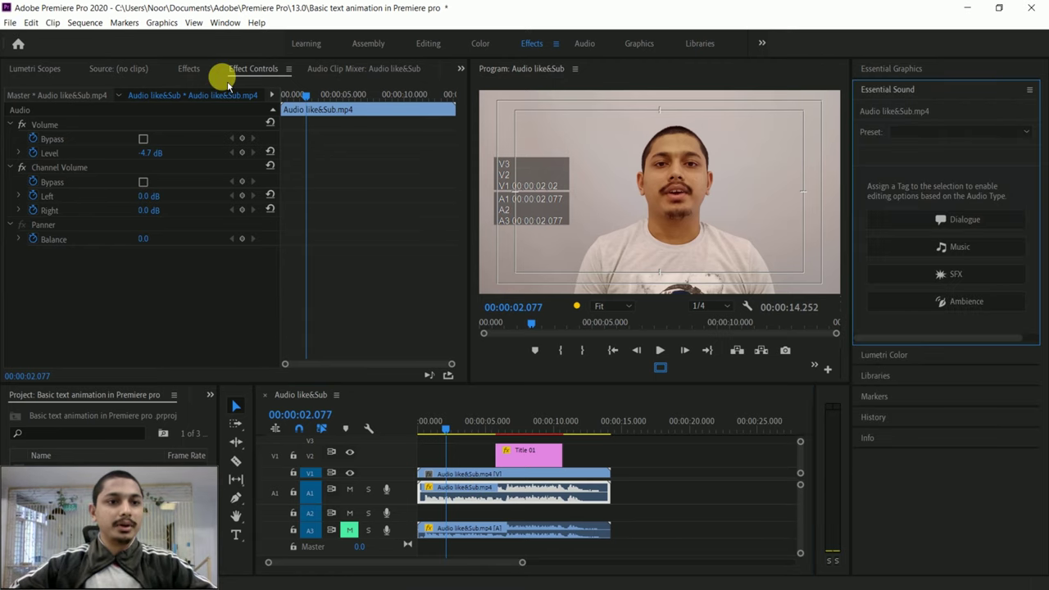
left_click(257, 72)
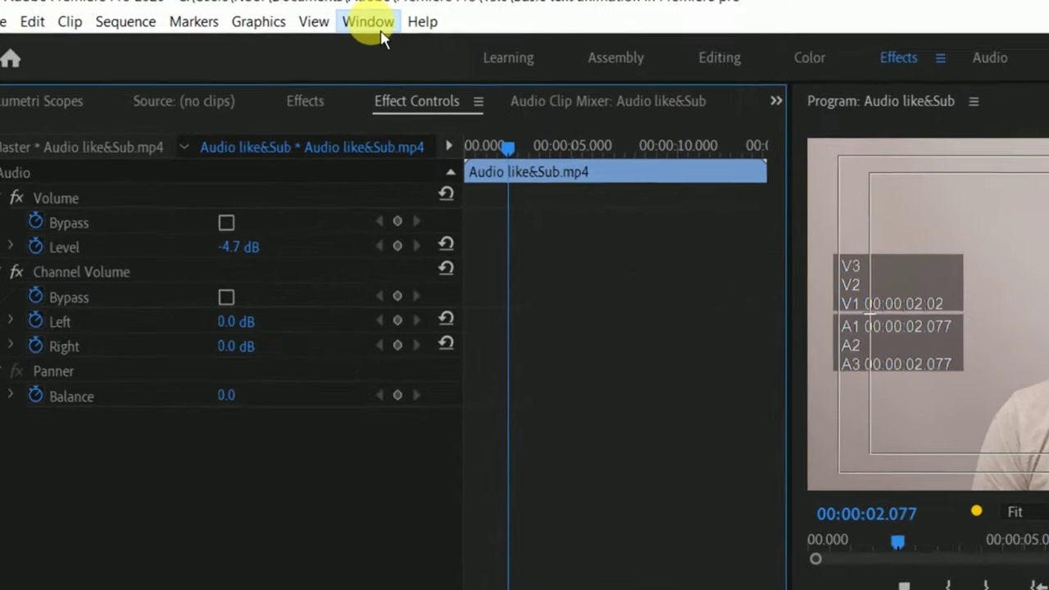
Show the Effects panel and locate DeNoise under Audio Effects > Noise Reduction/Restoration
left_click(271, 25)
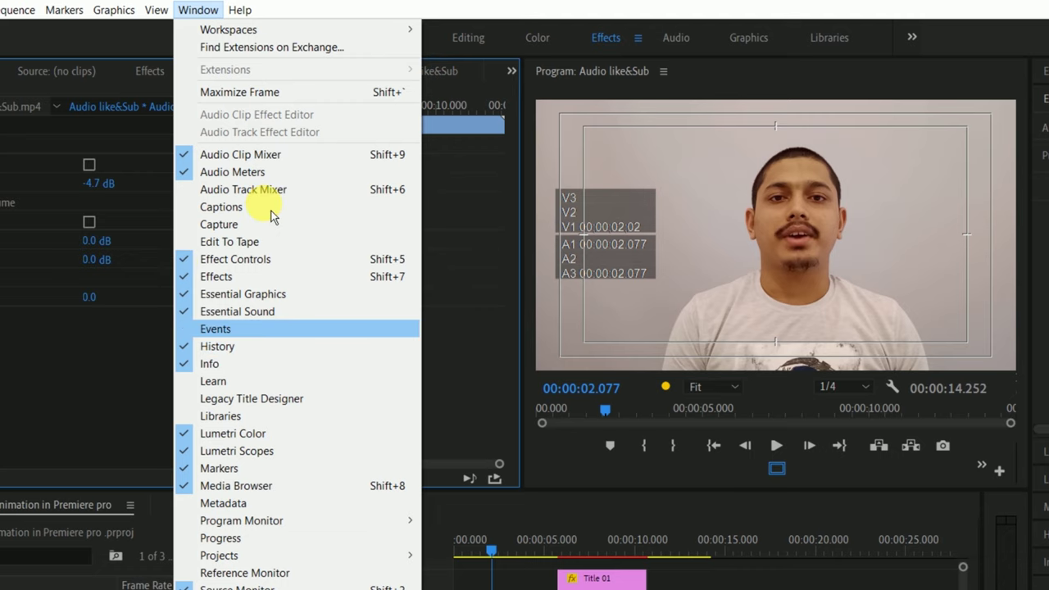
left_click(187, 51)
left_click(189, 68)
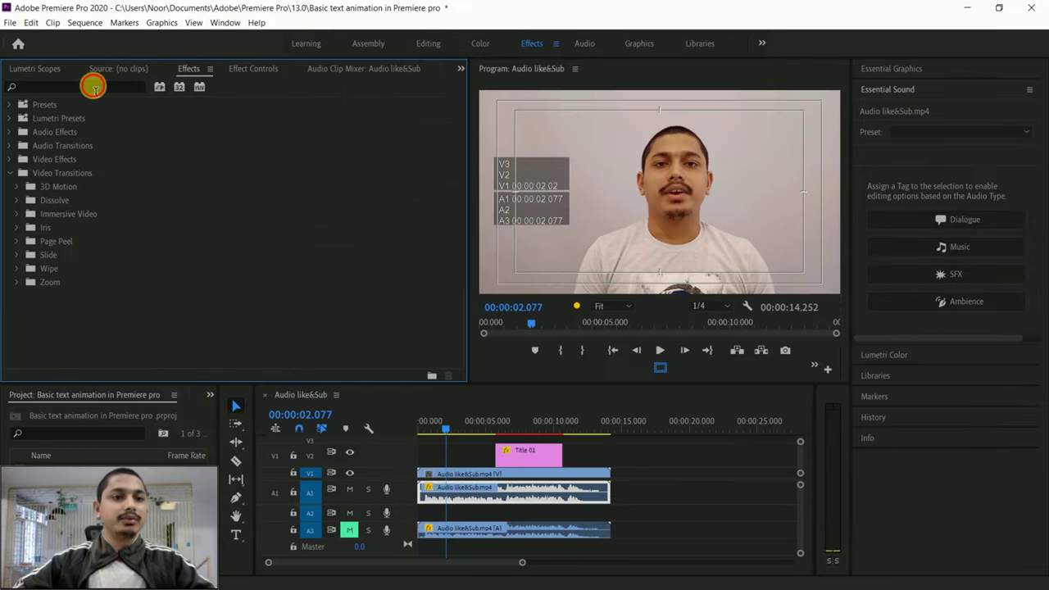
left_click(93, 88)
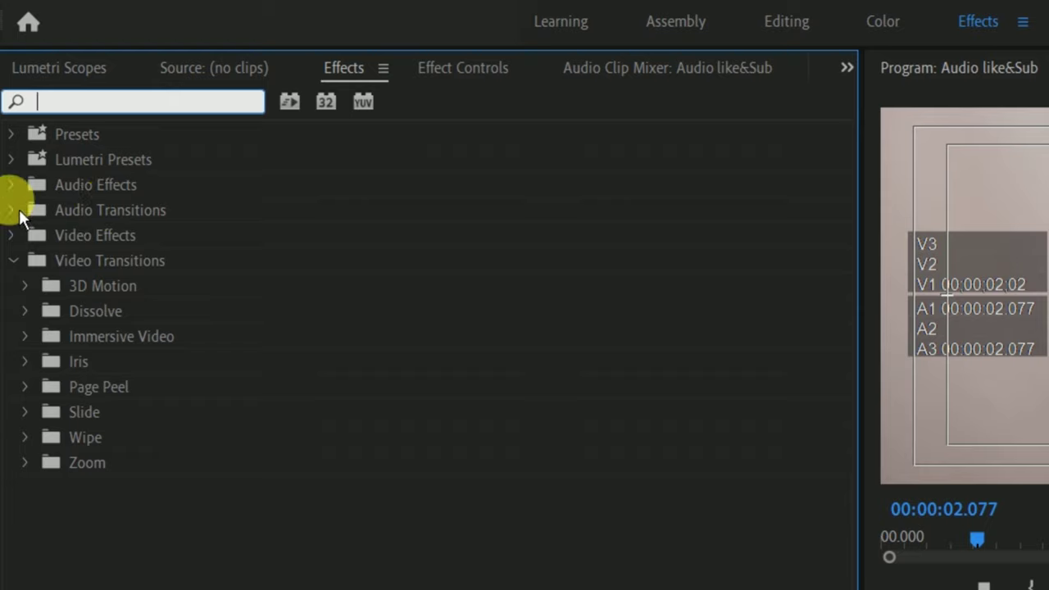
left_click(12, 185)
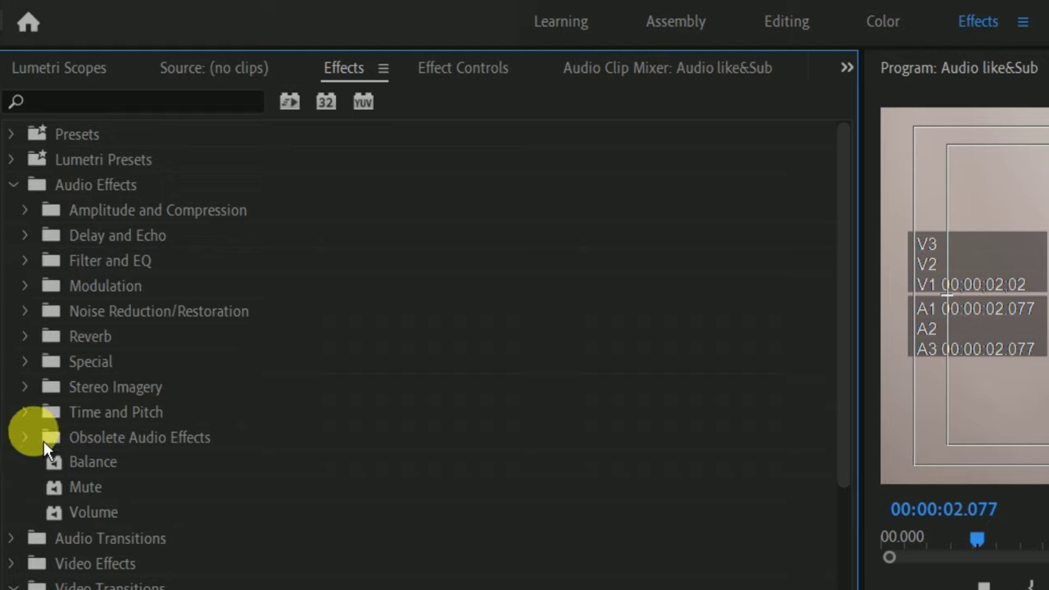
left_click(30, 321)
left_click(85, 398)
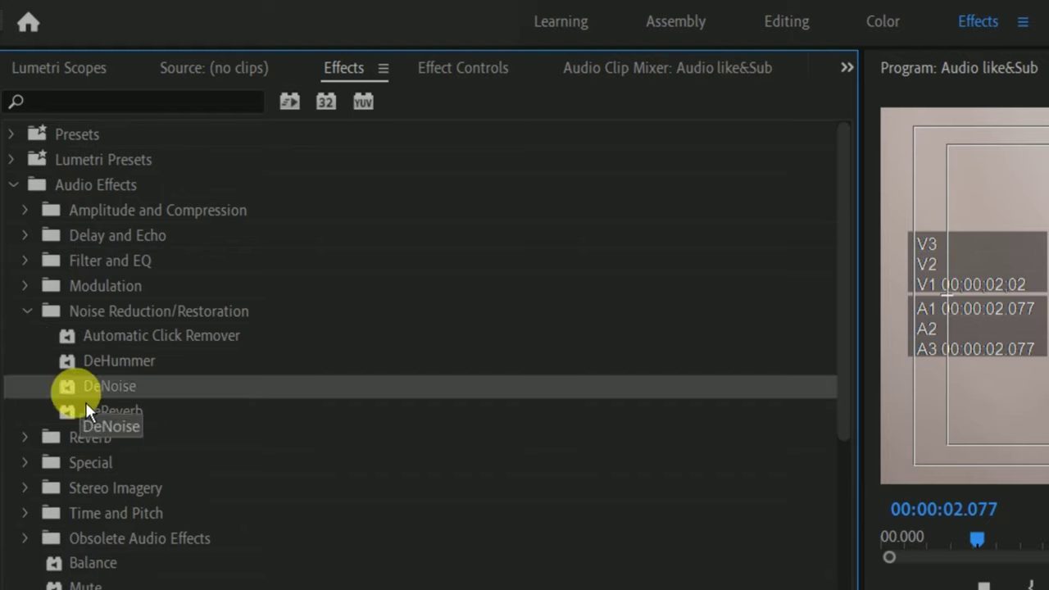
left_click_drag(85, 401, 521, 502)
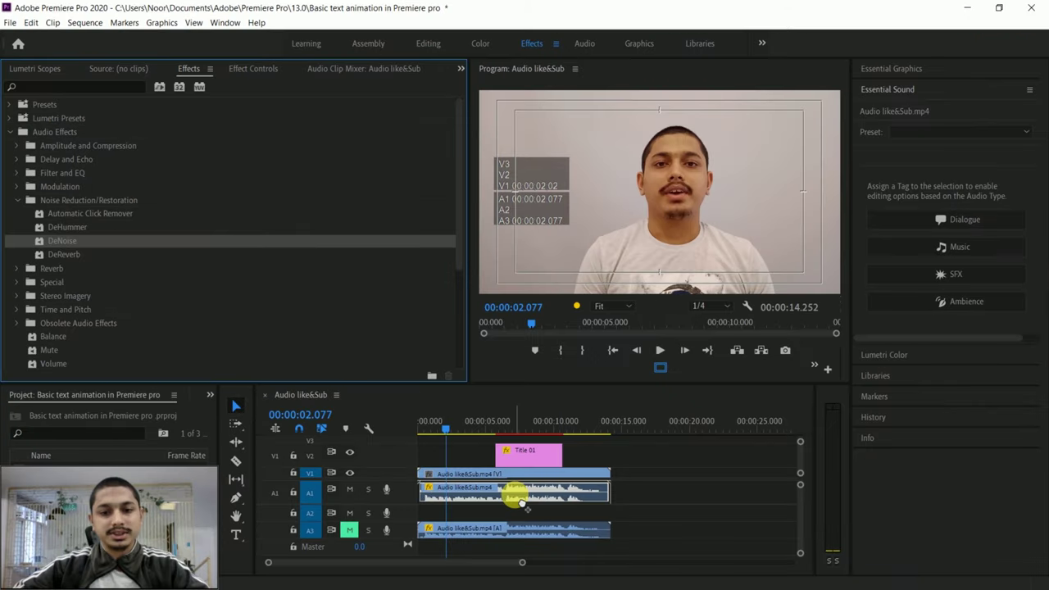
Drop DeNoise onto the A1 speech clip and view it in Effect Controls below Channel Volume
left_click_drag(521, 503, 521, 502)
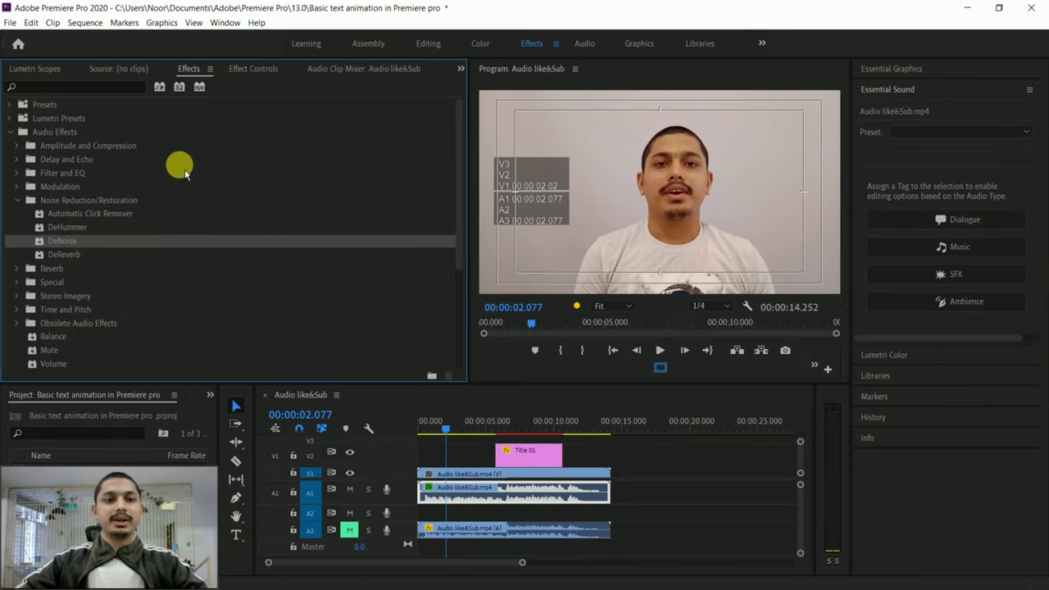
left_click(254, 78)
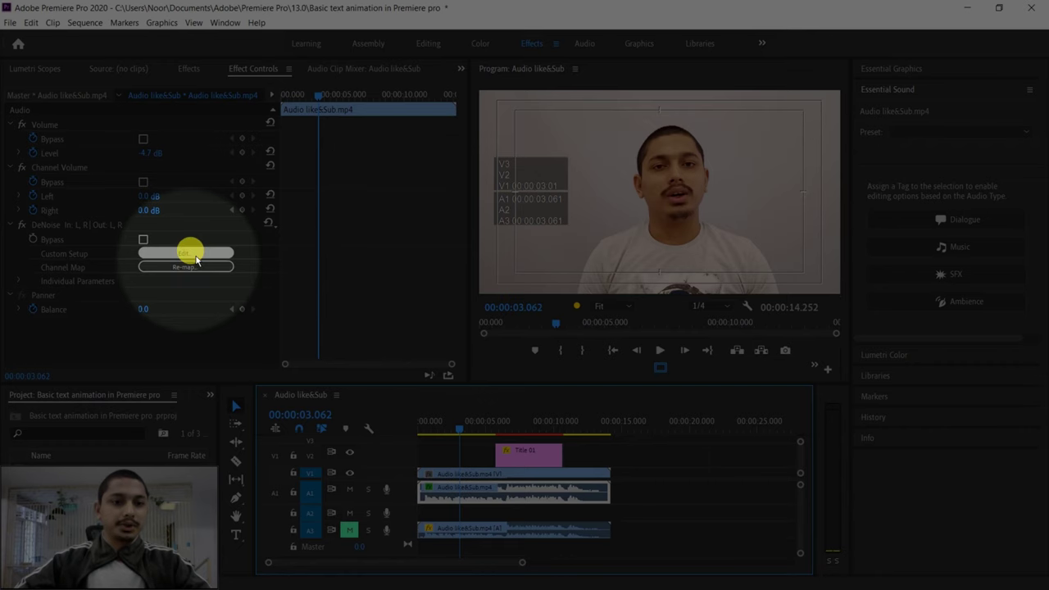
Bring up DeNoise's Custom Setup editor (Default preset, Amount 40%) and move it aside
left_click(201, 259)
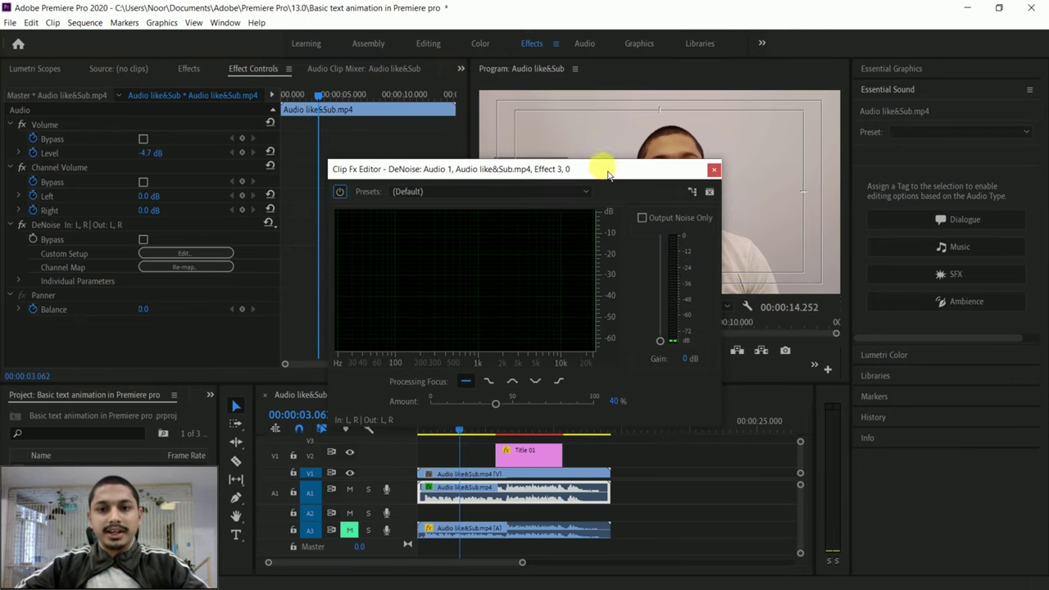
left_click_drag(586, 175, 434, 117)
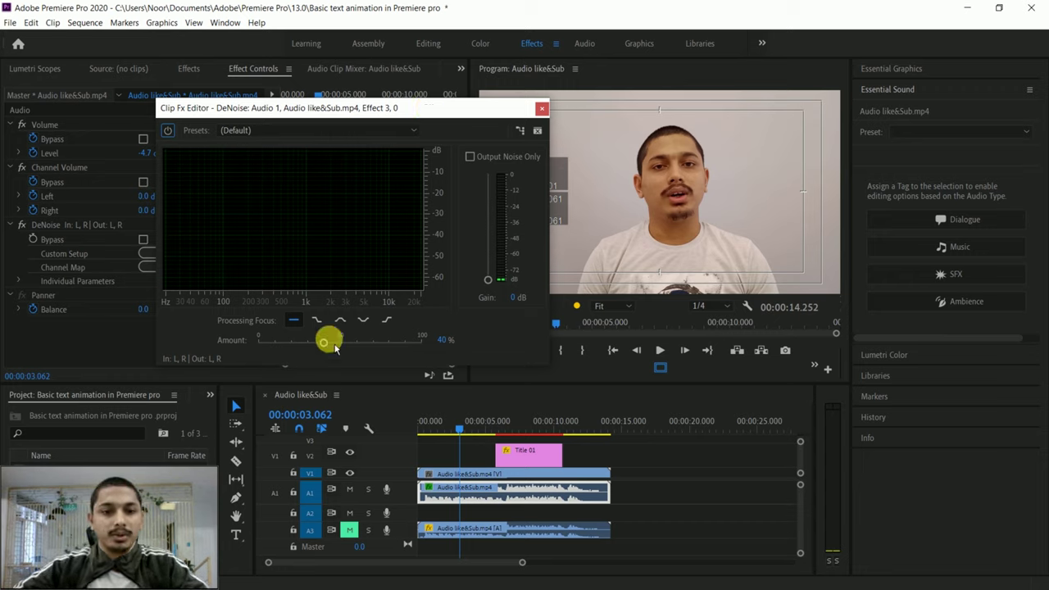
left_click(463, 442)
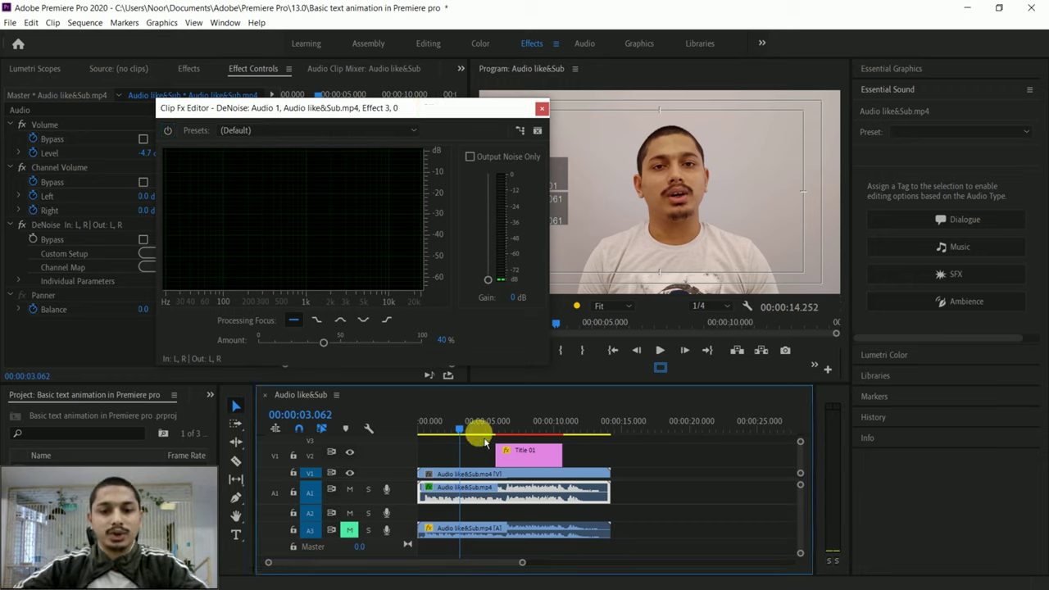
Preview the DeNoised clip and raise the DeNoise Amount to 51%
key("space")
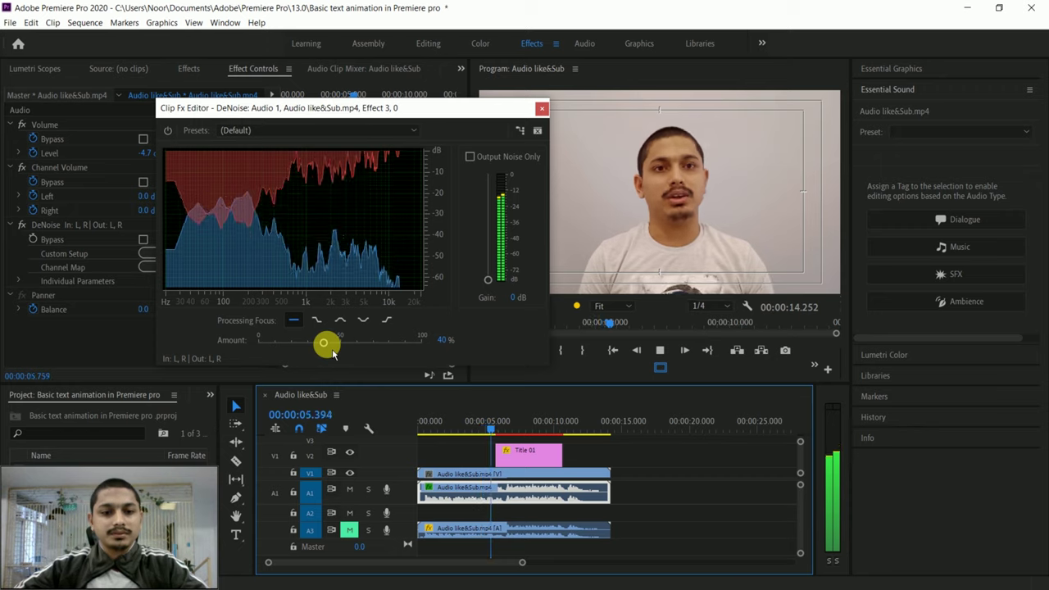
key("space")
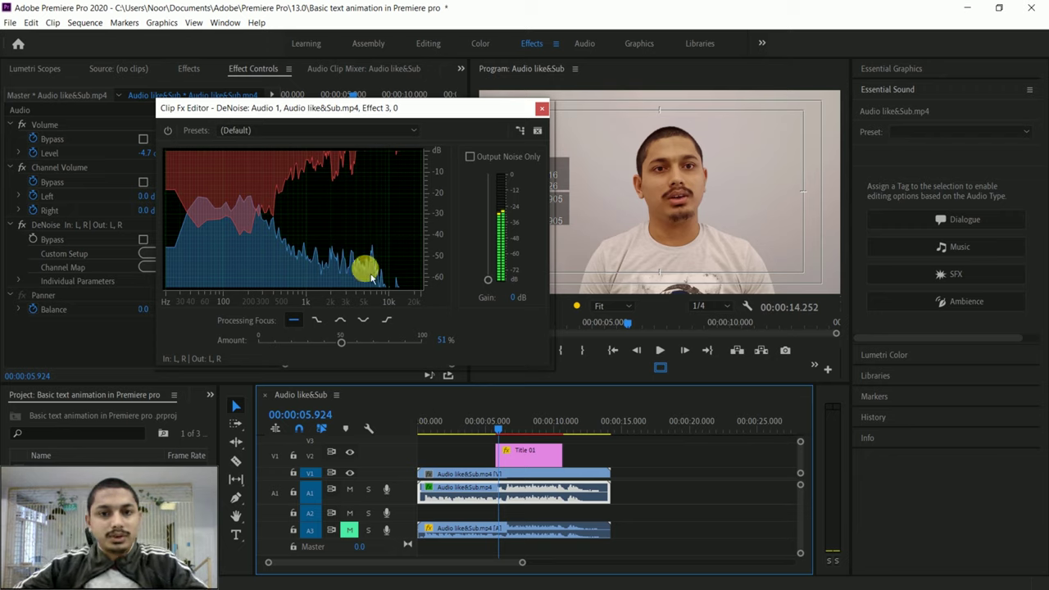
left_click(417, 136)
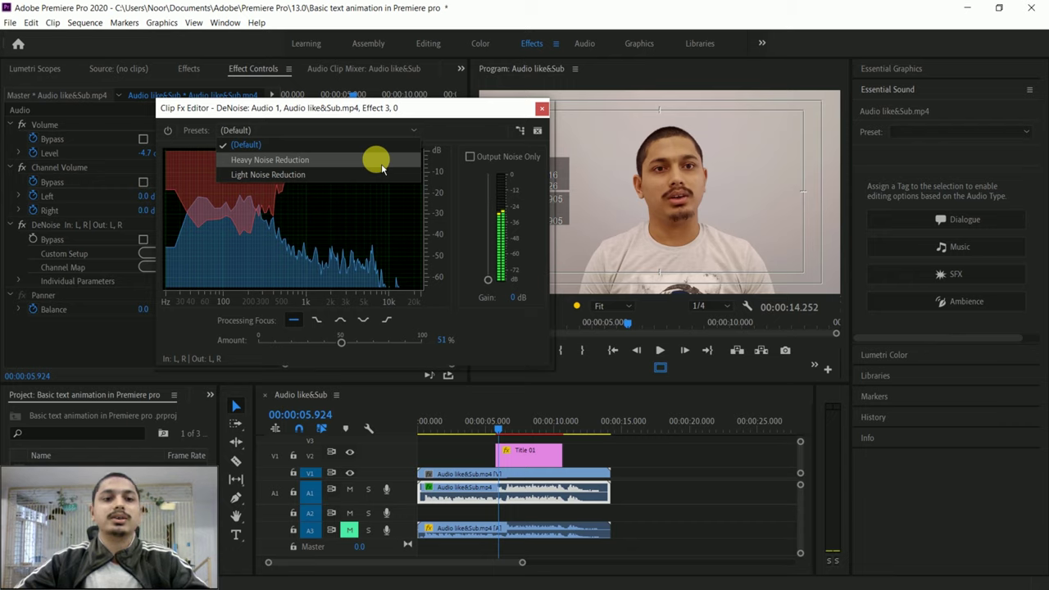
Keep the (Default) DeNoise preset, push Amount to 100%, and close the editor
left_click(286, 146)
left_click_drag(348, 352, 395, 353)
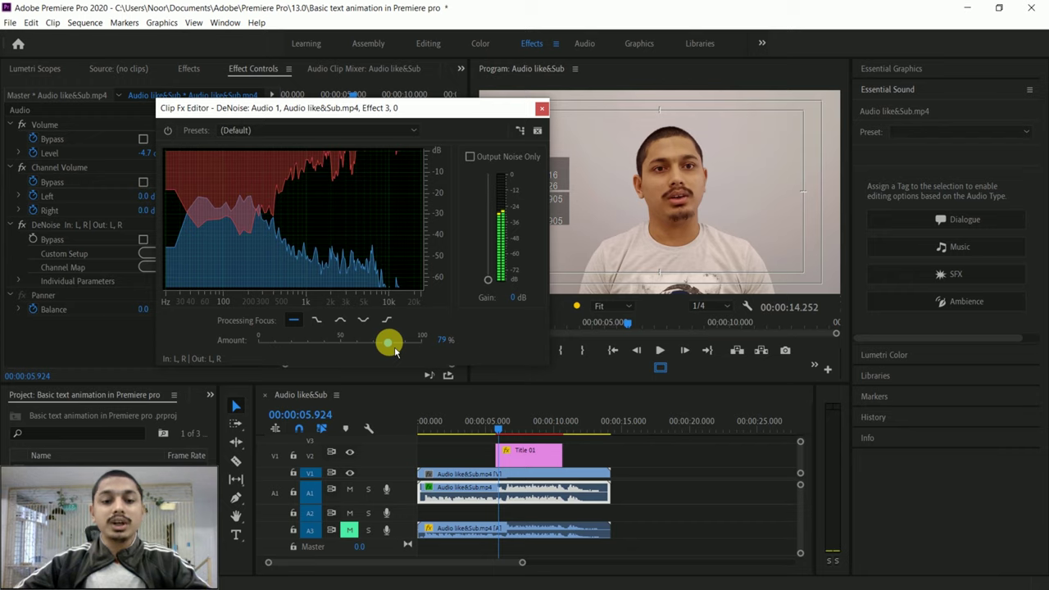
left_click_drag(396, 350, 426, 343)
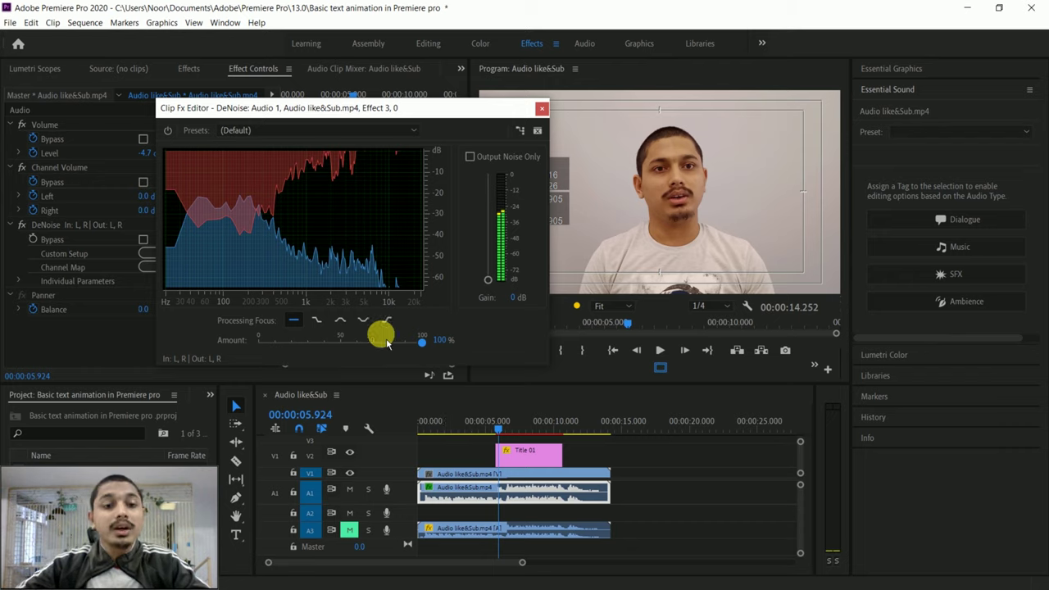
left_click(541, 109)
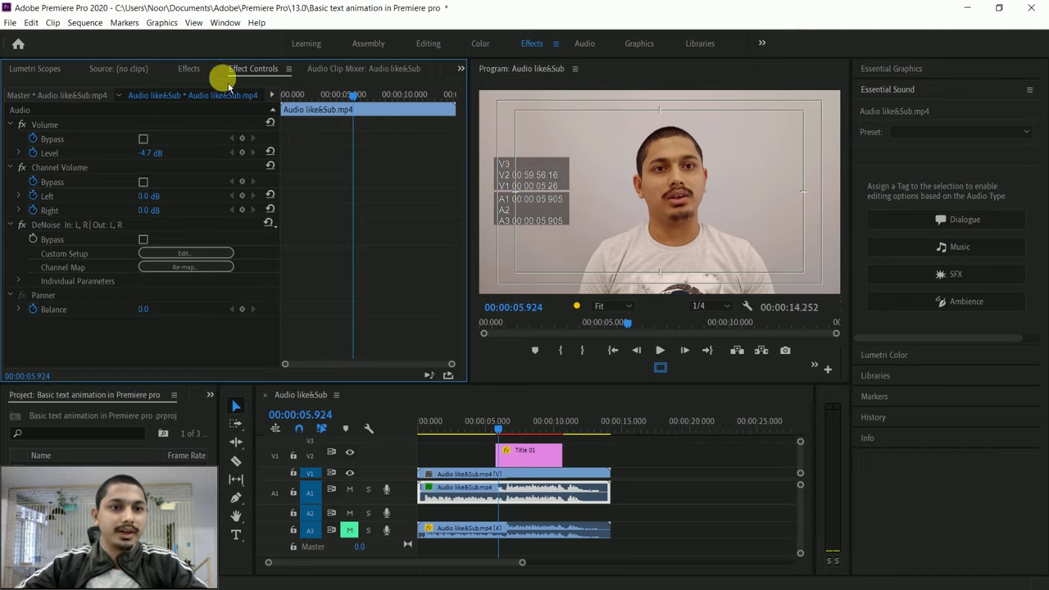
Apply Parametric Equalizer from Audio Effects > Filter and EQ to the A1 clip and show its custom editor
left_click(187, 69)
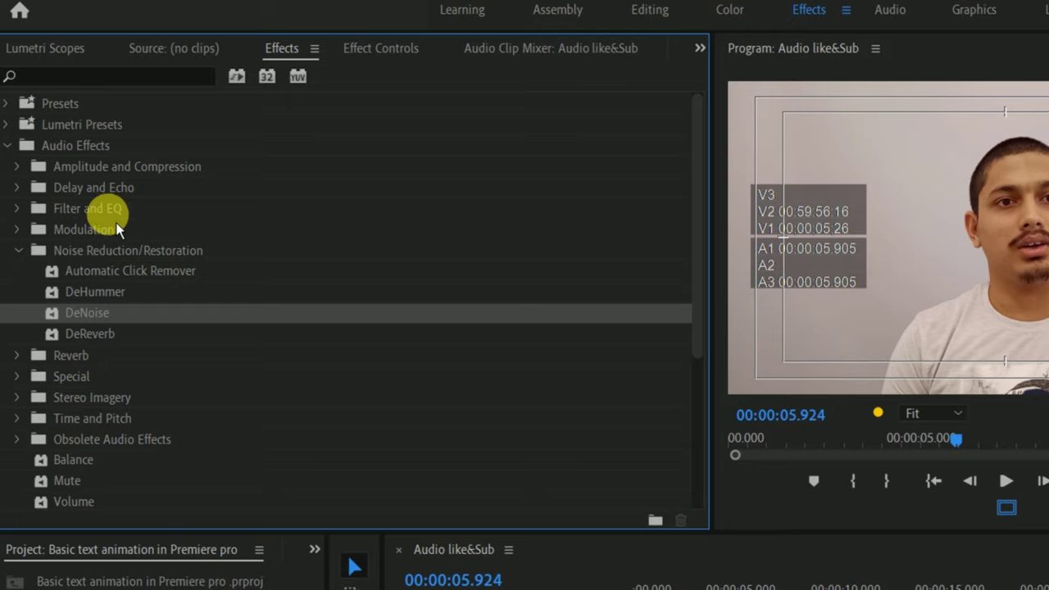
left_click(17, 173)
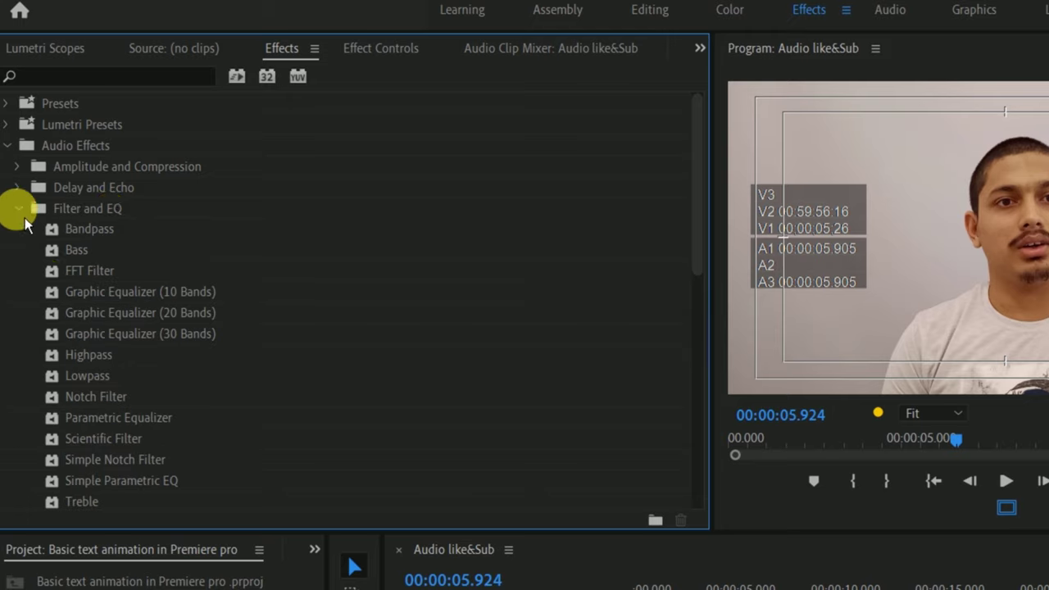
left_click(91, 419)
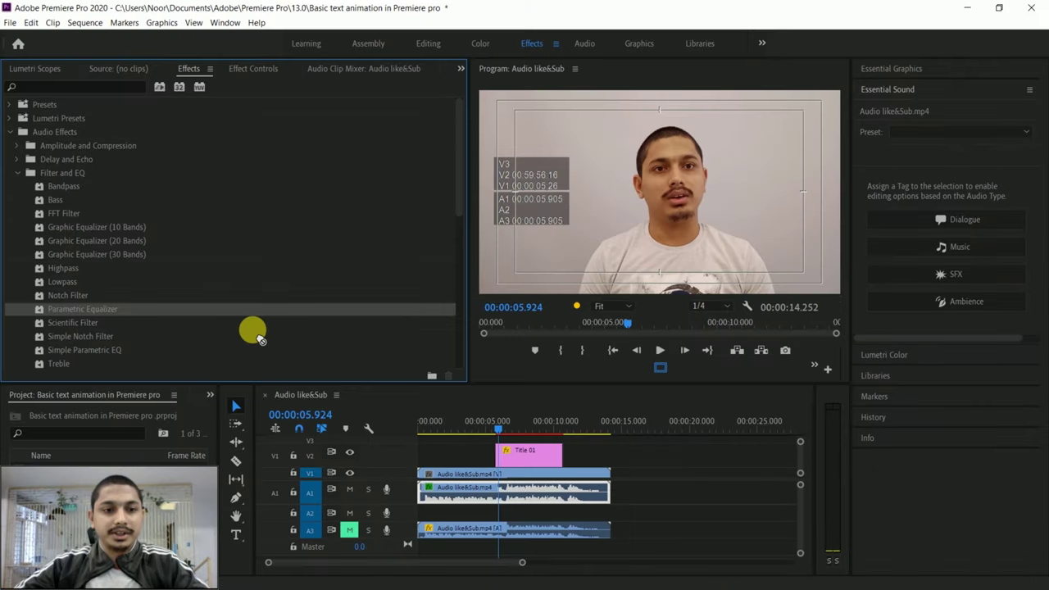
left_click_drag(55, 435, 492, 495)
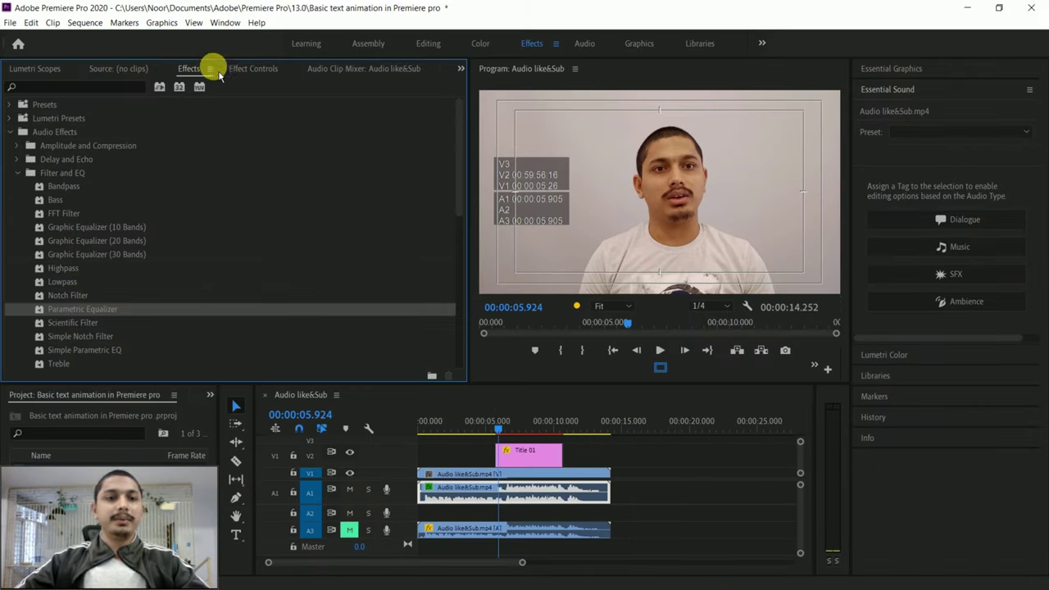
left_click(253, 68)
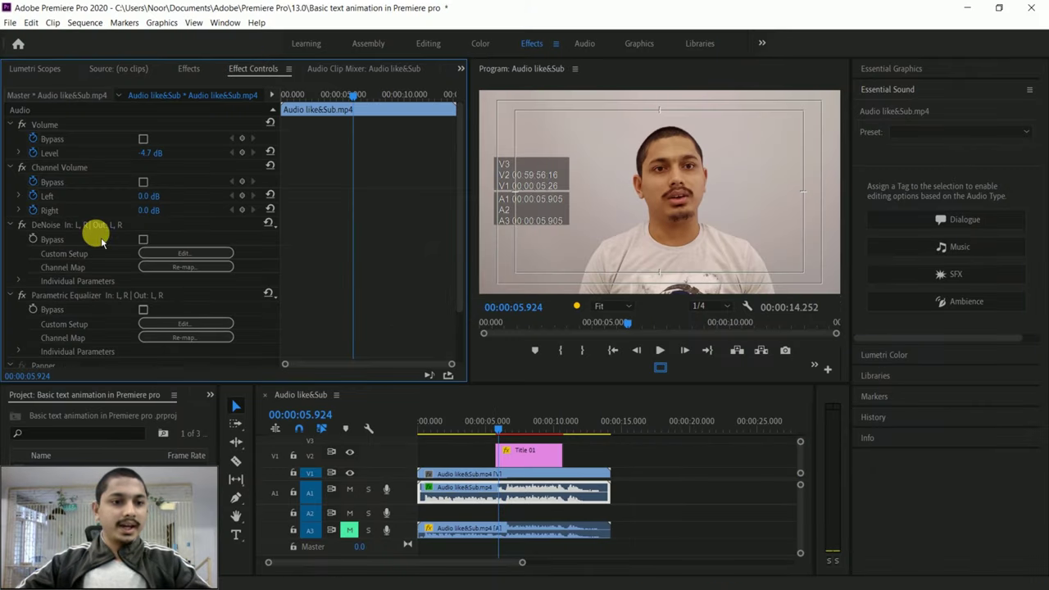
scroll(172, 315, "down", 1)
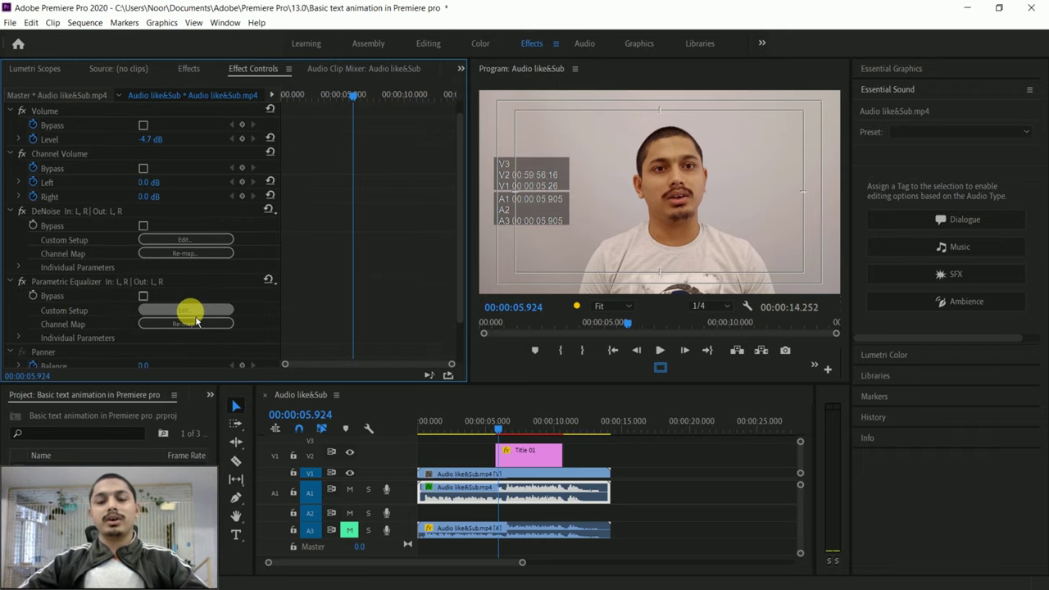
left_click(192, 314)
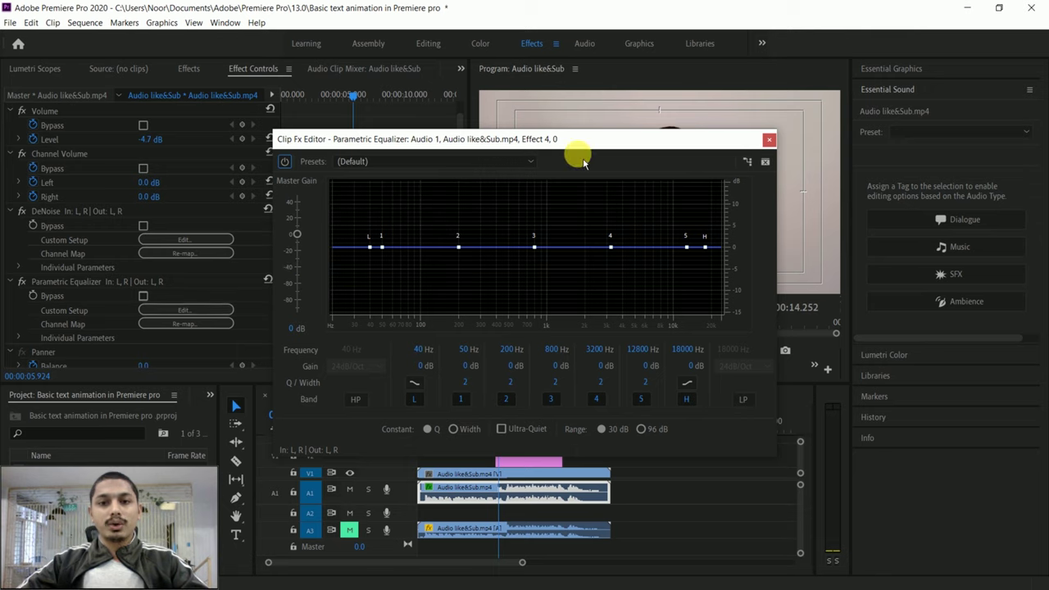
Boost the EQ low band 3.6 dB at 28 Hz, keep the high shelf nearly flat, and preview from about 6 s
left_click_drag(589, 145, 473, 106)
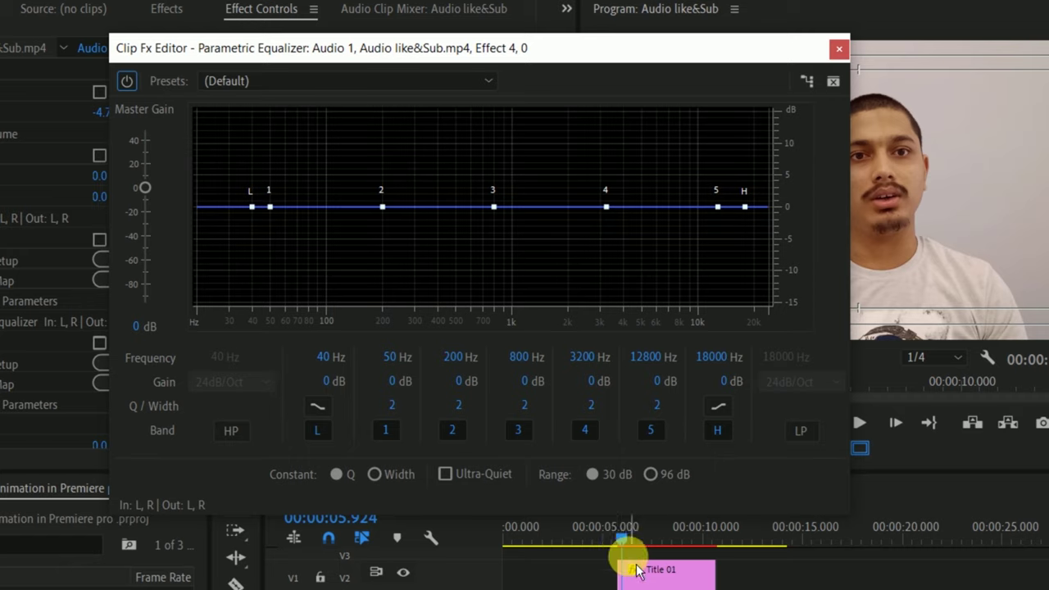
left_click(626, 538)
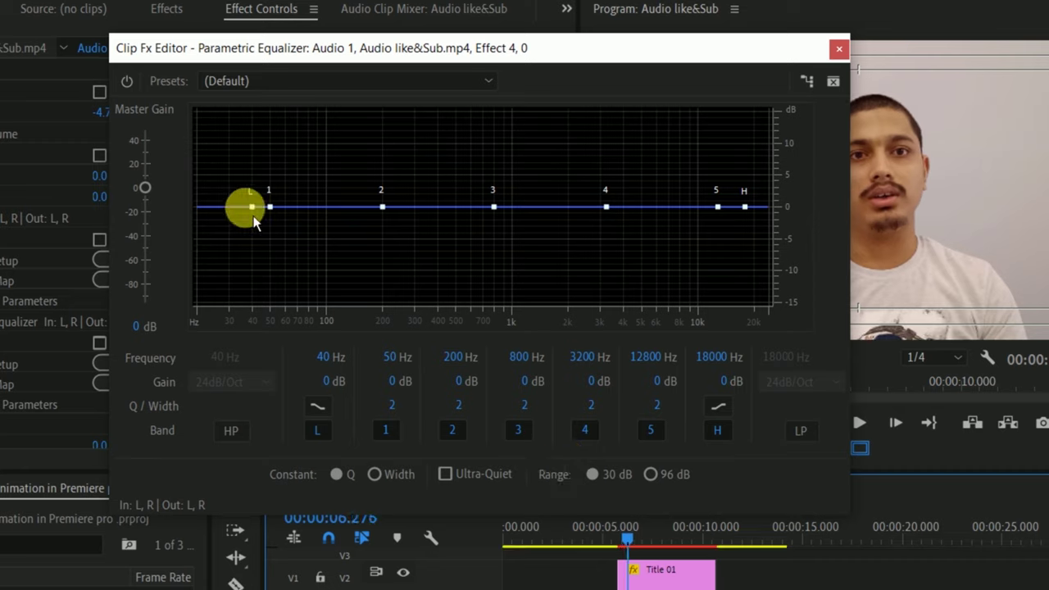
left_click_drag(251, 210, 229, 188)
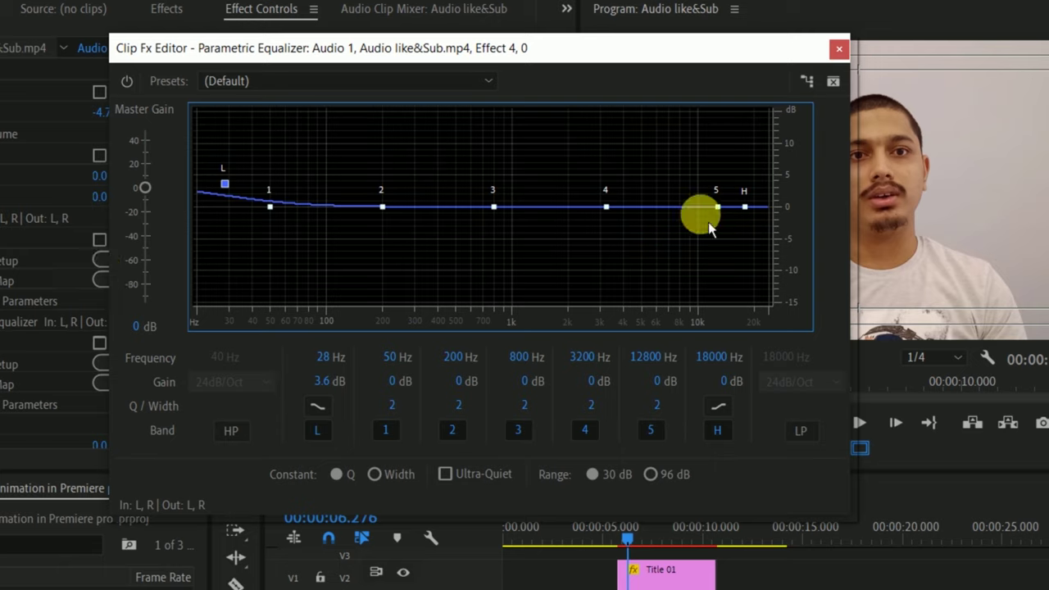
mouse_move(741, 211)
left_click_drag(744, 212, 760, 248)
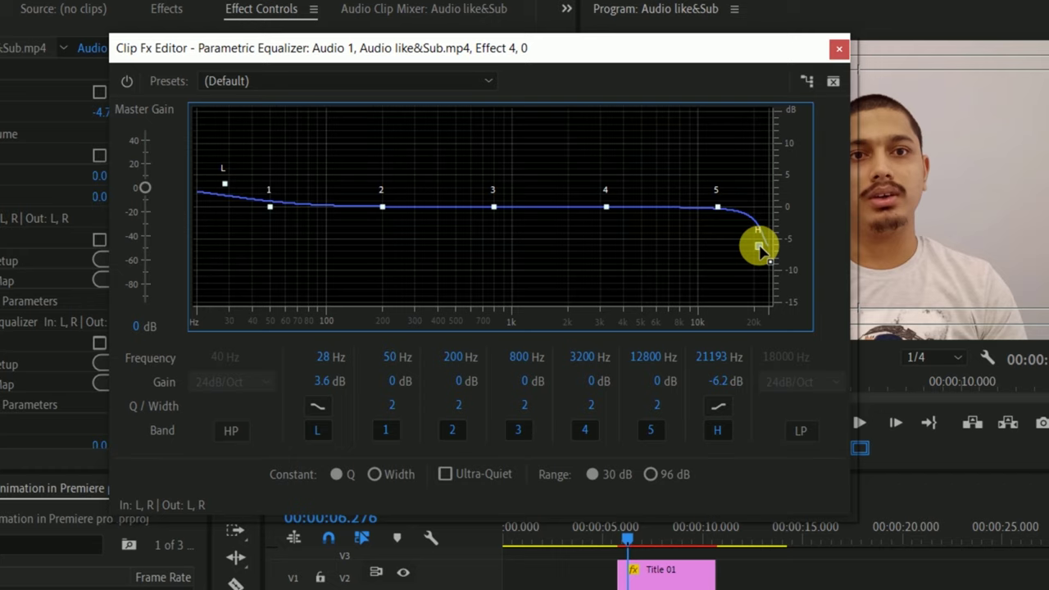
left_click_drag(760, 248, 768, 205)
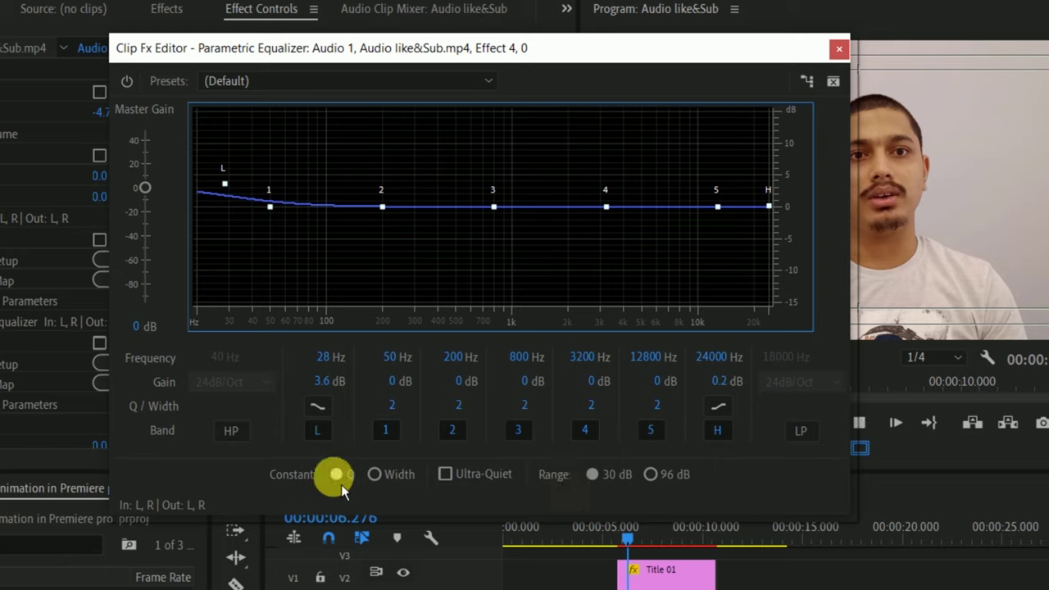
key("space")
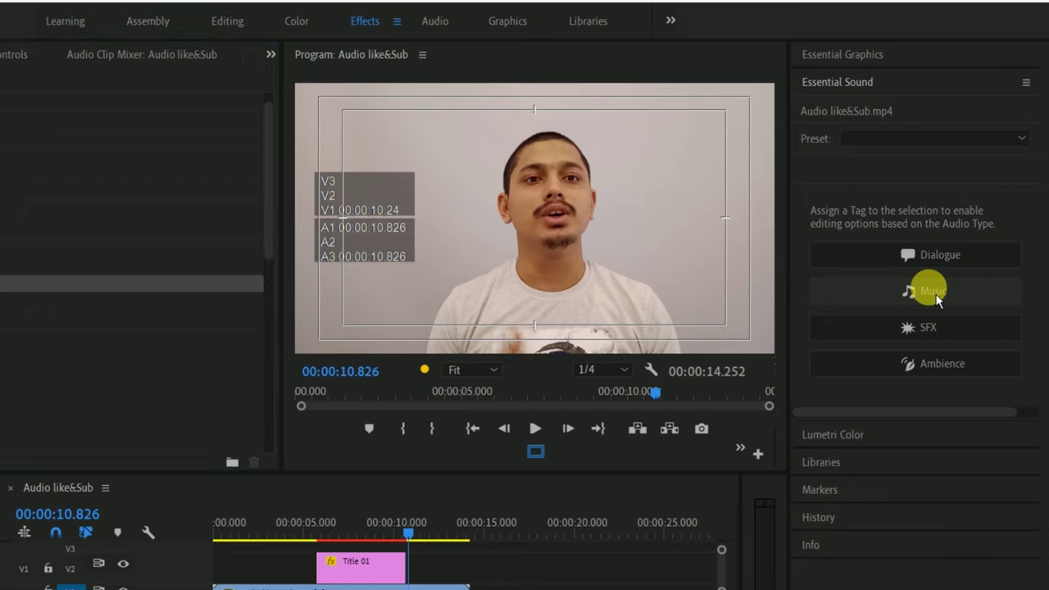
Tag the A1 clip as Music in Essential Sound and show its Effect Controls at about 7 seconds
left_click(936, 298)
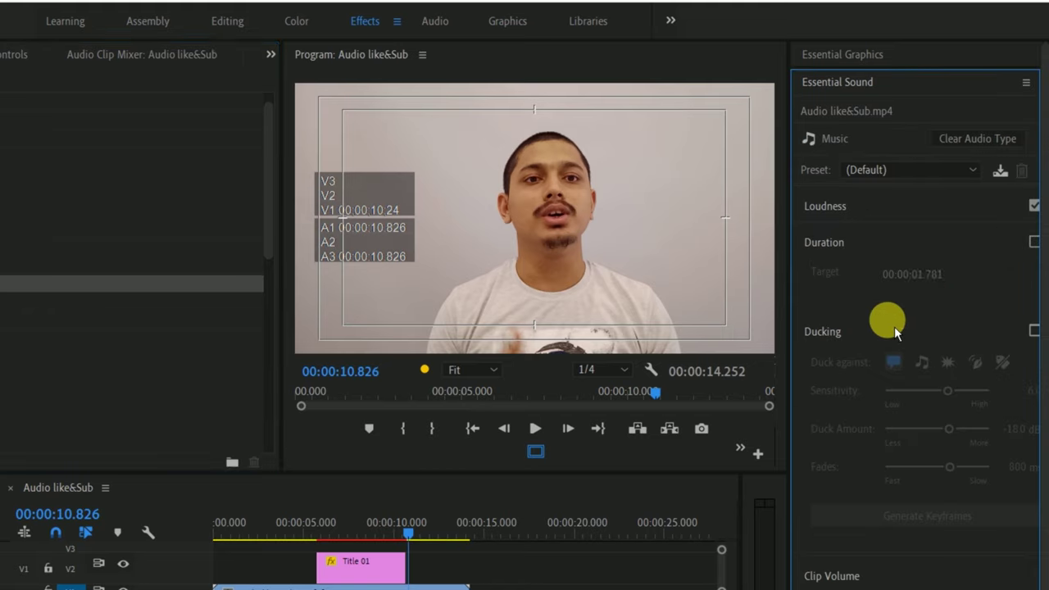
scroll(894, 326, "down", 2)
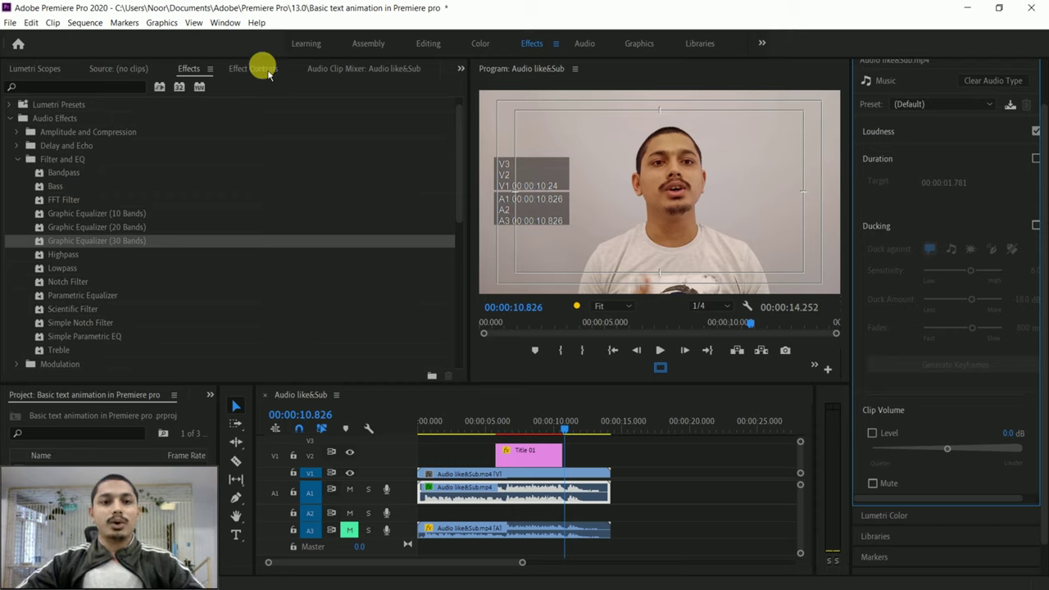
left_click(265, 70)
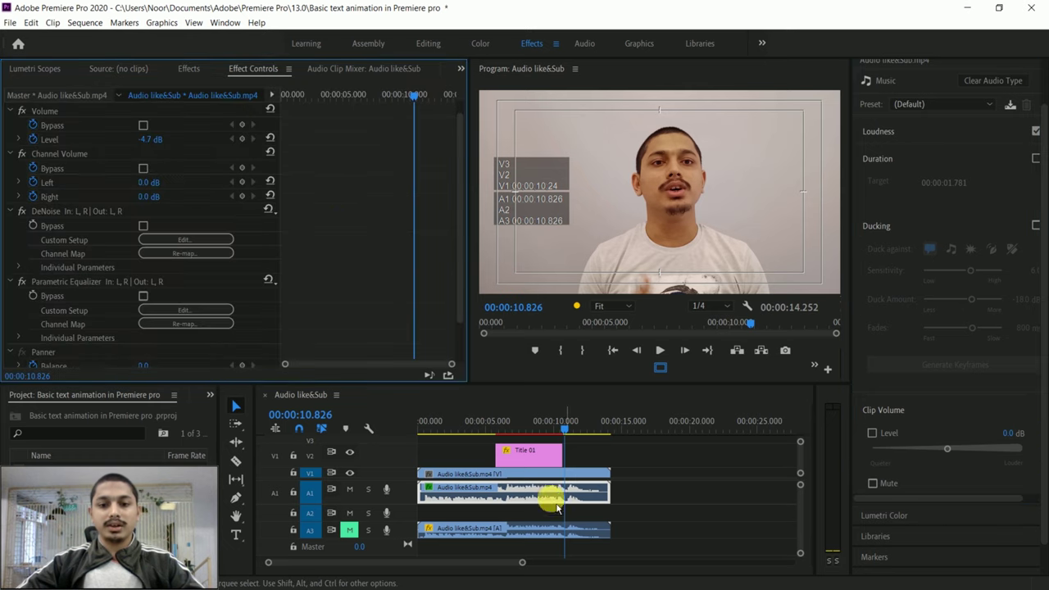
left_click(513, 428)
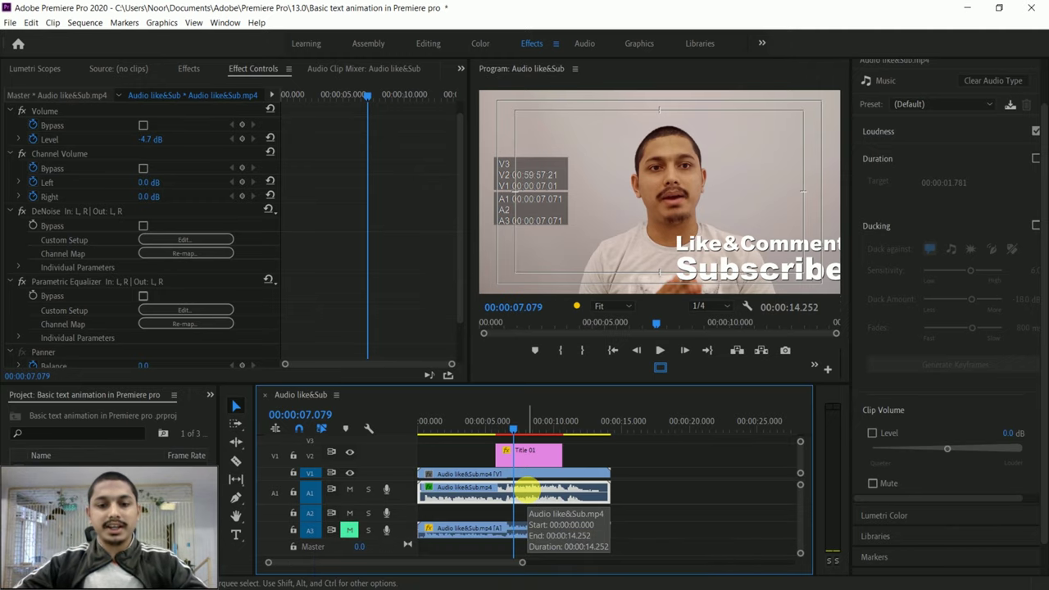
Normalize the A1 clip's max peak to -1 dB in Audio Gain
key("g")
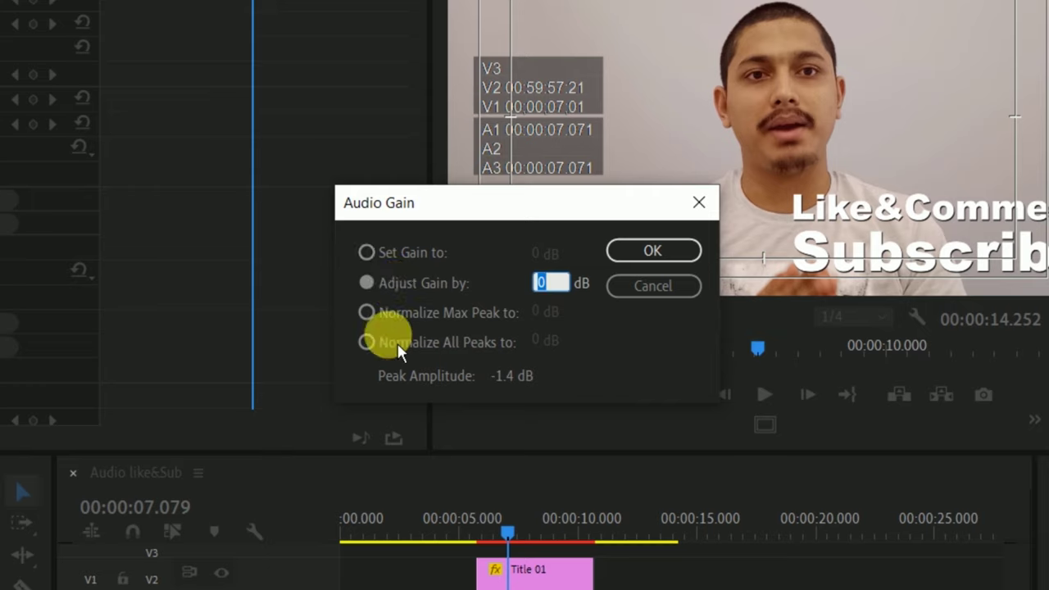
left_click(368, 313)
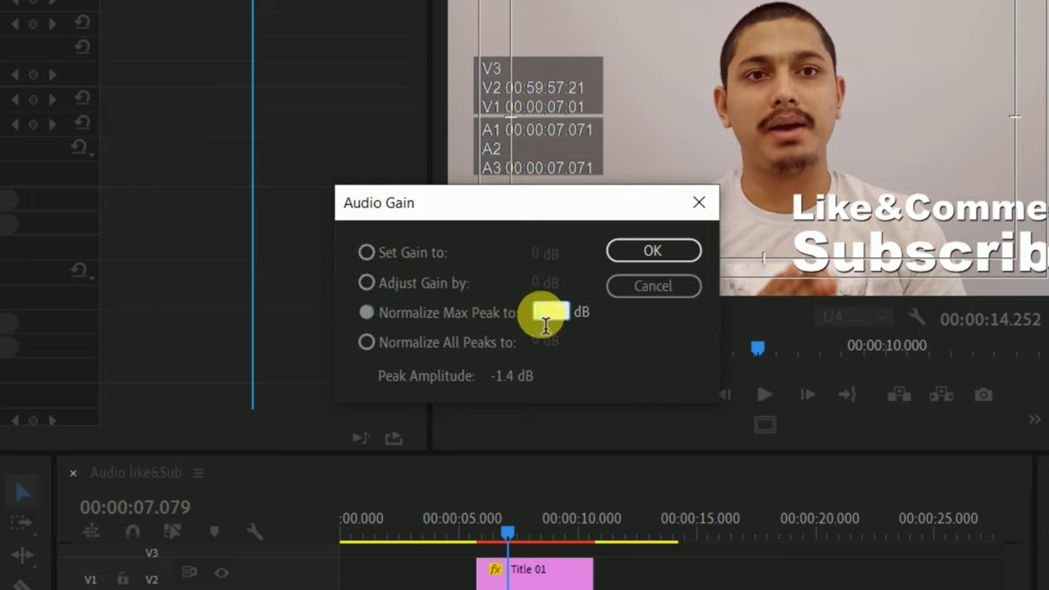
key("BackSpace")
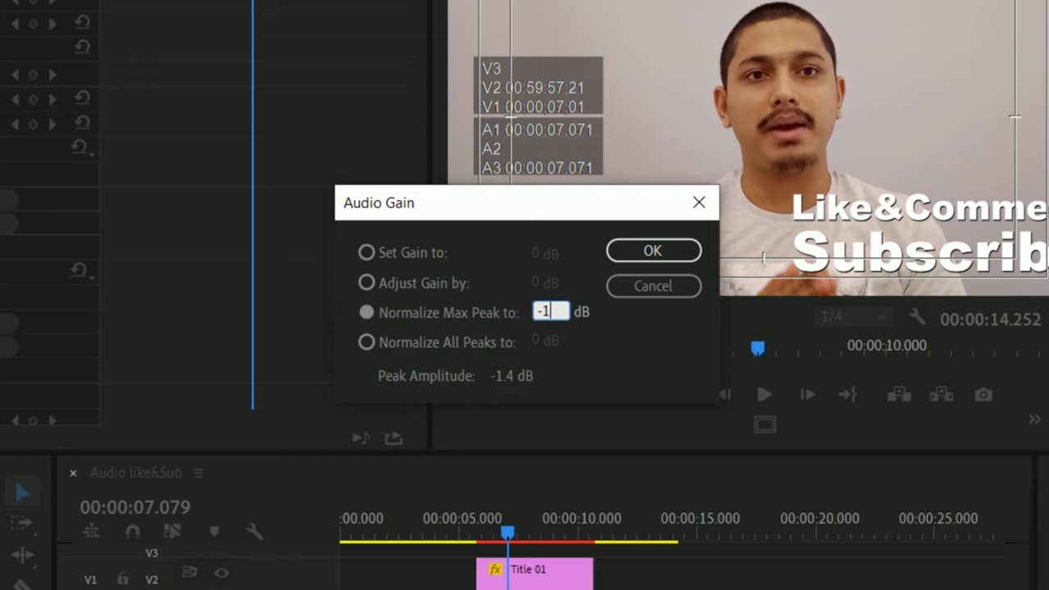
type("-1")
key("Return")
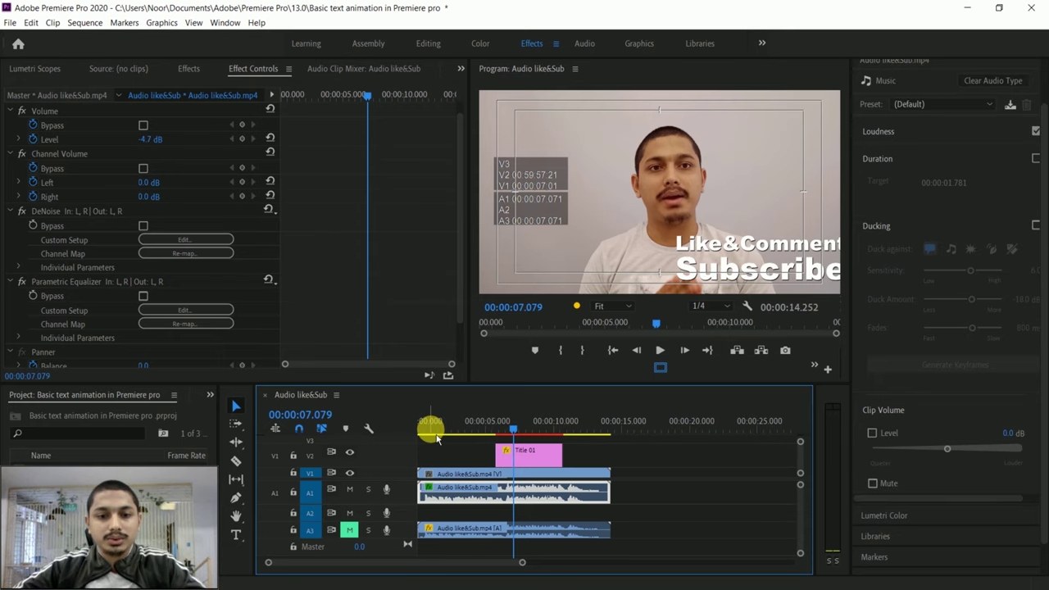
Play the processed sequence from the start to about 12 seconds, then mute track A1
left_click_drag(440, 435, 426, 440)
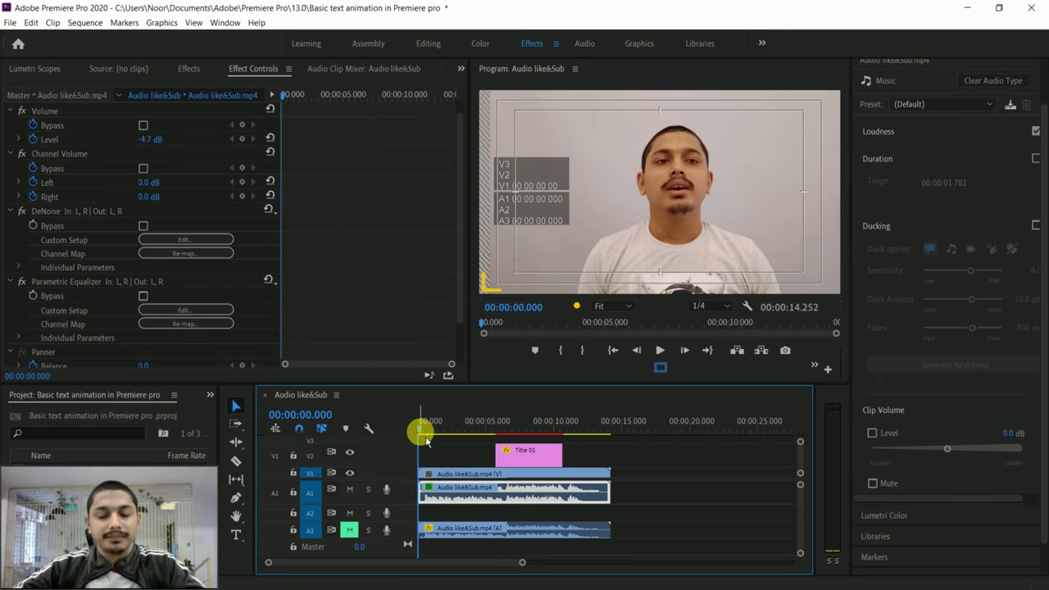
key("space")
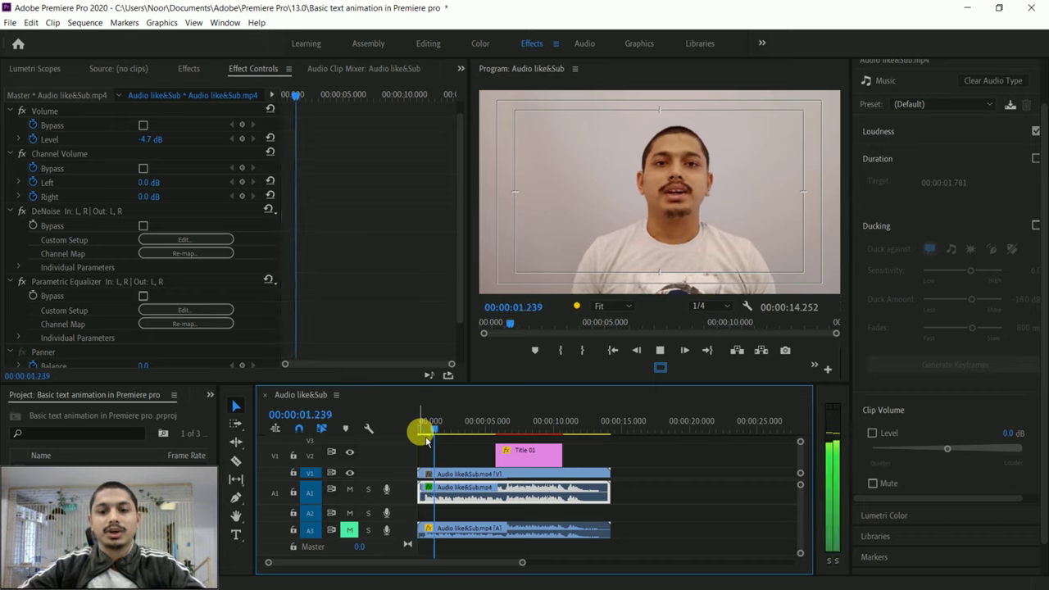
mouse_move(449, 438)
left_mouse_down()
mouse_move(616, 440)
mouse_move(484, 440)
left_mouse_up()
key("space")
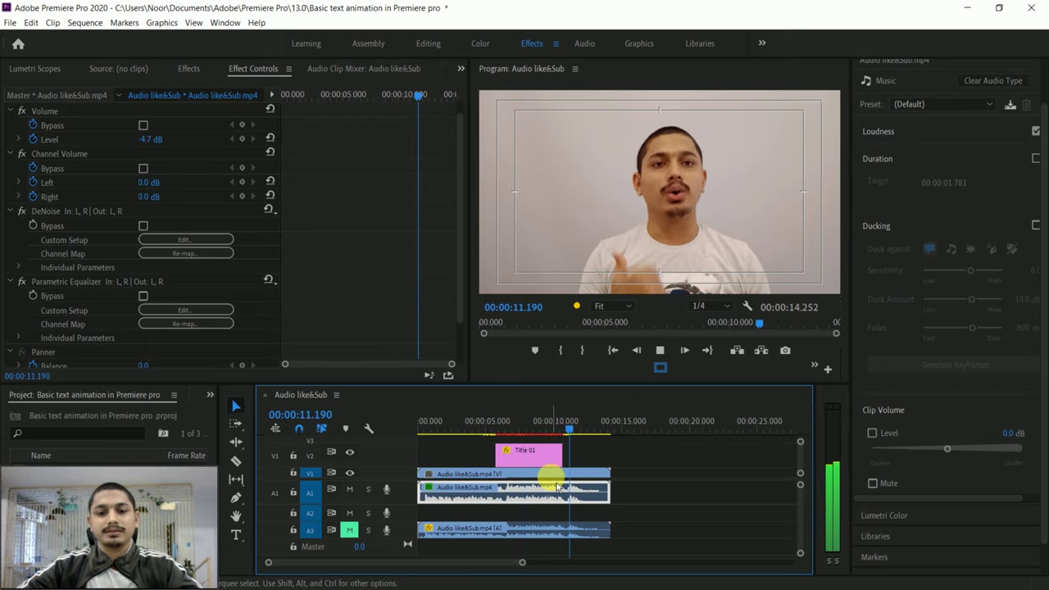
key("space")
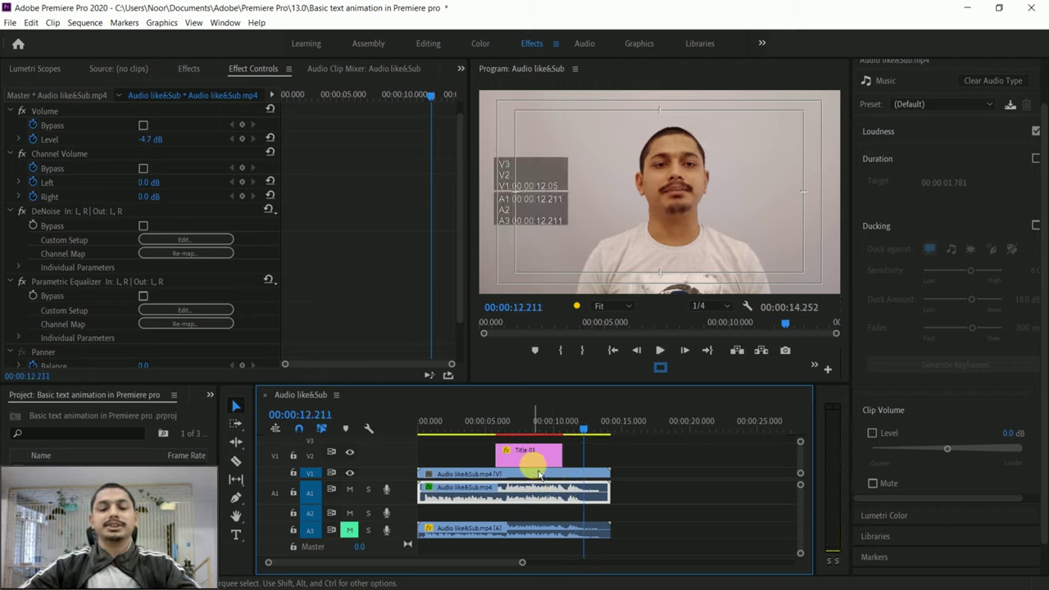
left_click(350, 489)
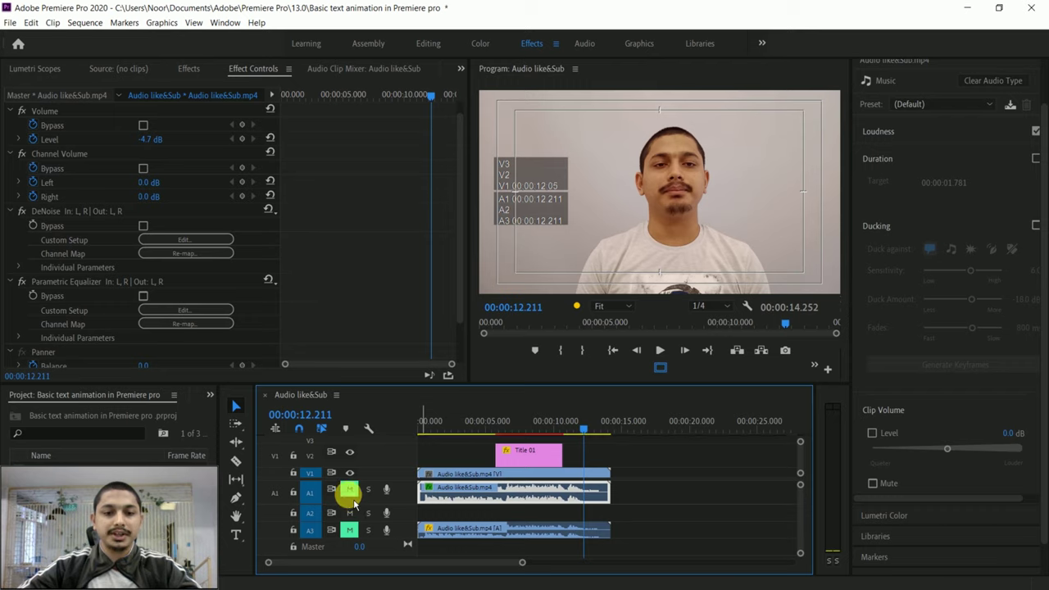
Unmute track A3 and play the original audio from near the start
left_click(350, 530)
left_click(435, 426)
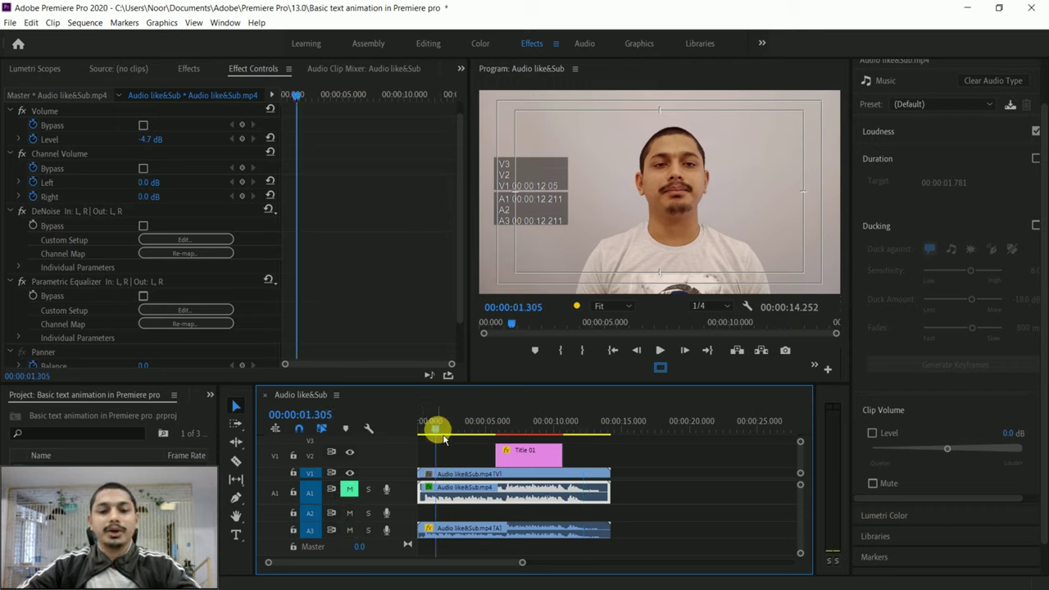
key("space")
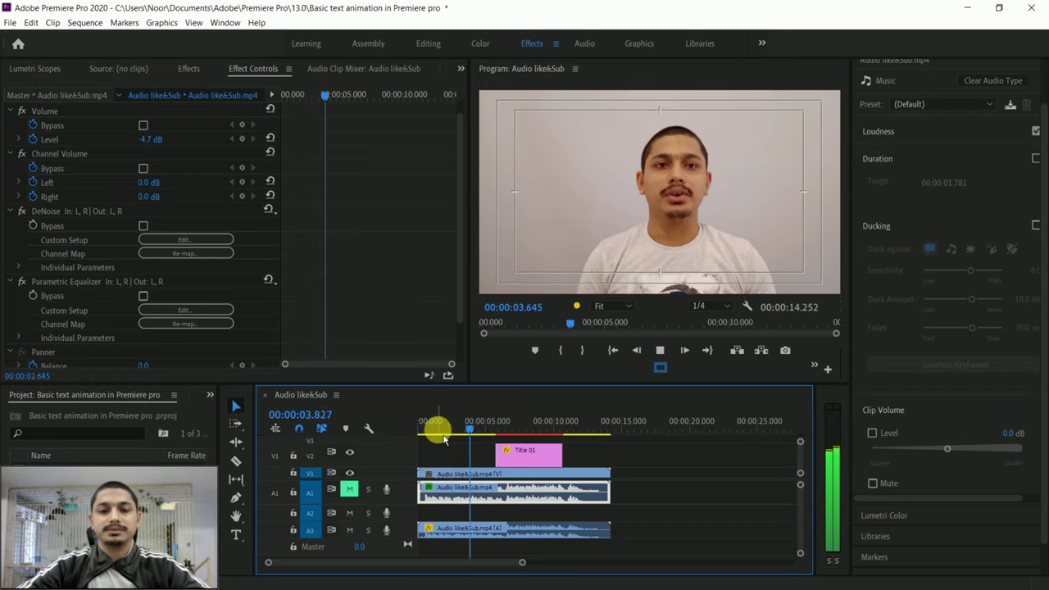